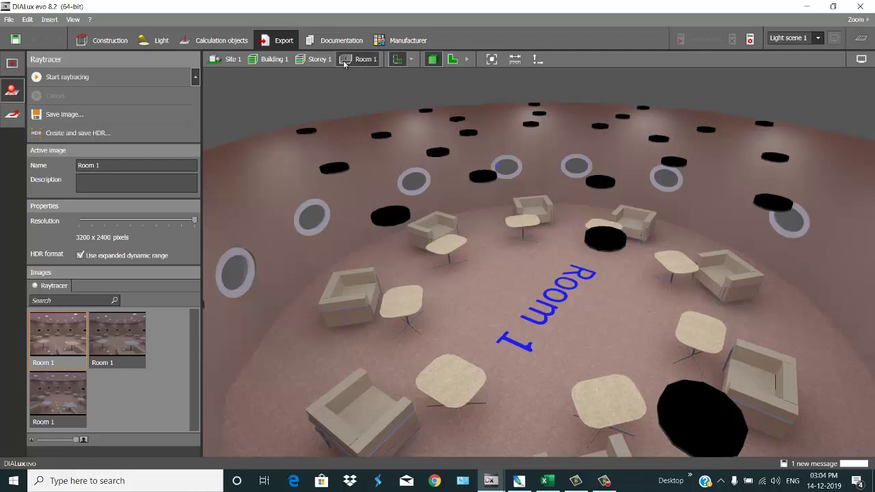
# Examine the finished circular project at storey, building and room level, viewing the building's exterior and the furnished room inside.
pyautogui.click(318, 59)
pyautogui.moveTo(631, 219); pyautogui.dragTo(540, 246)
pyautogui.click(279, 61)
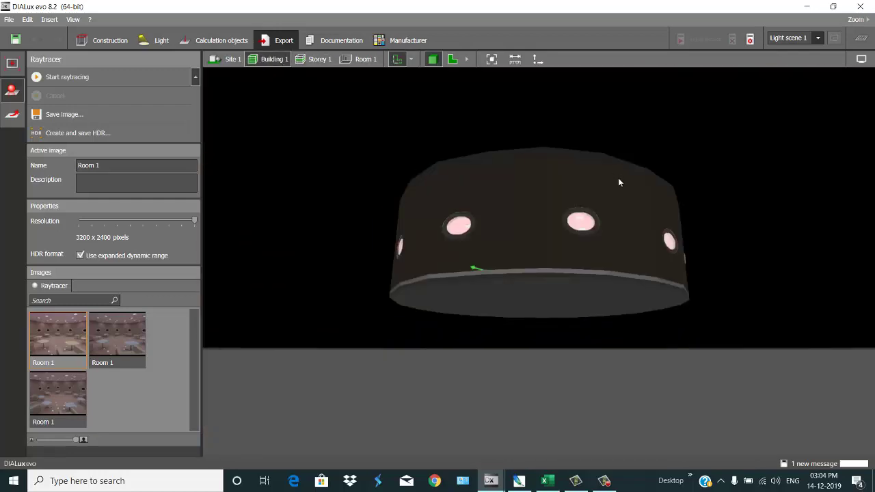
pyautogui.moveTo(618, 178); pyautogui.dragTo(429, 68)
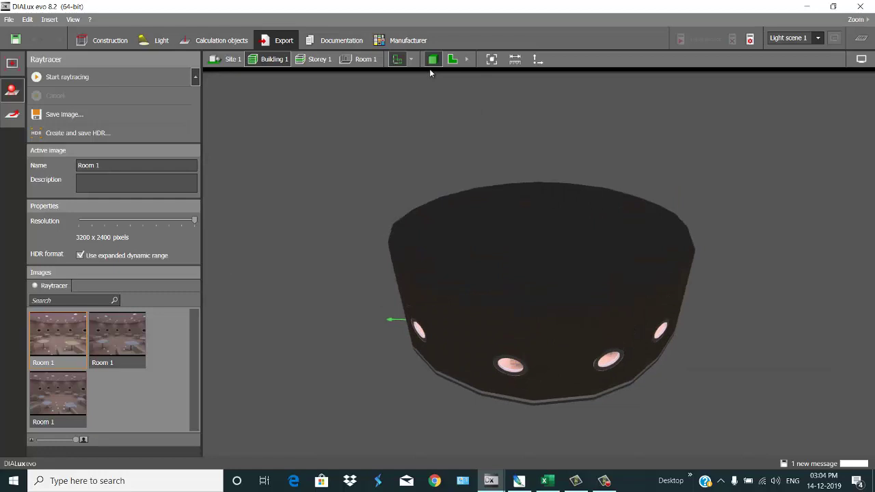
pyautogui.click(356, 60)
pyautogui.moveTo(630, 212); pyautogui.dragTo(549, 177)
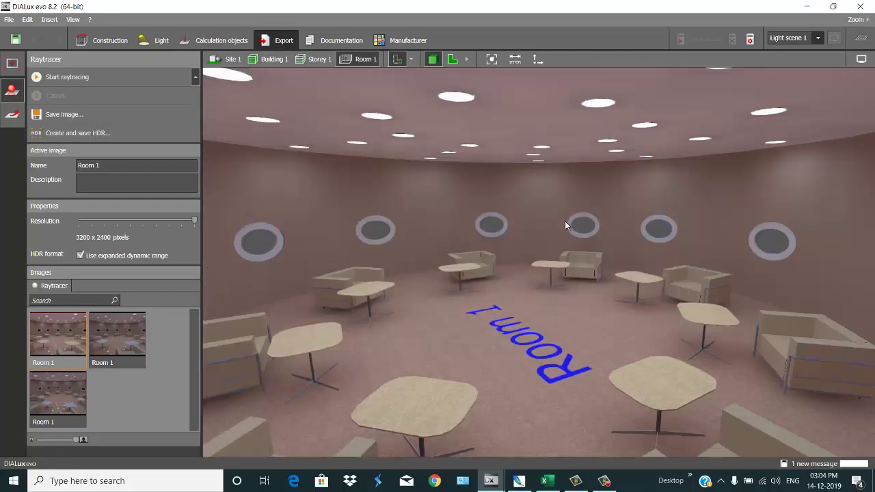
# Create a new project with an empty site.
pyautogui.click(7, 20)
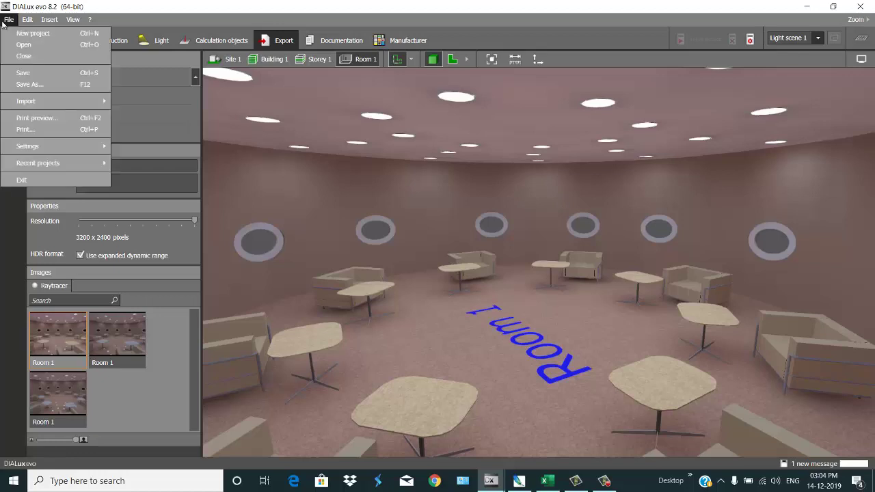
pyautogui.click(34, 33)
pyautogui.click(438, 260)
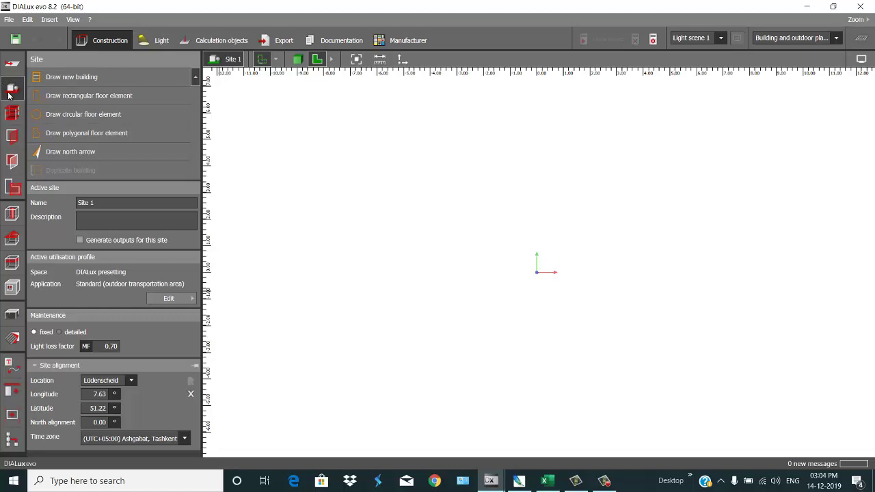
# Draw a circular floor element centred on the site origin with a radius of about 7.12 m.
pyautogui.click(75, 117)
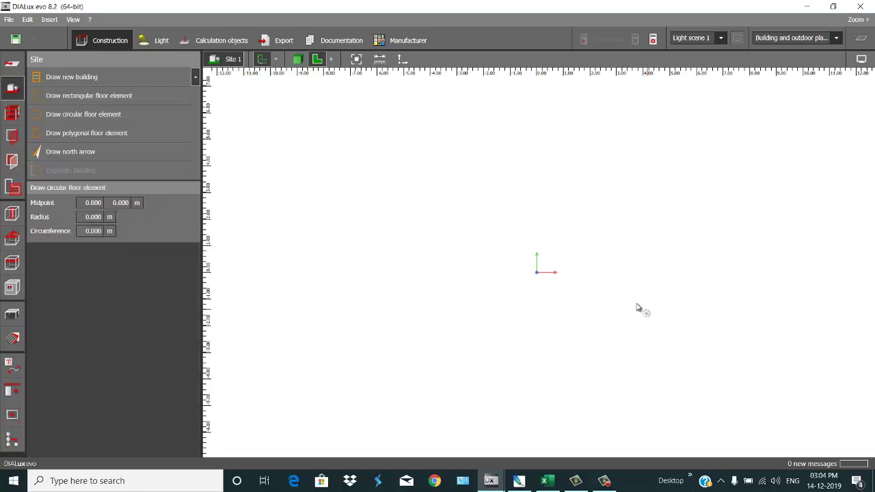
pyautogui.click(537, 274)
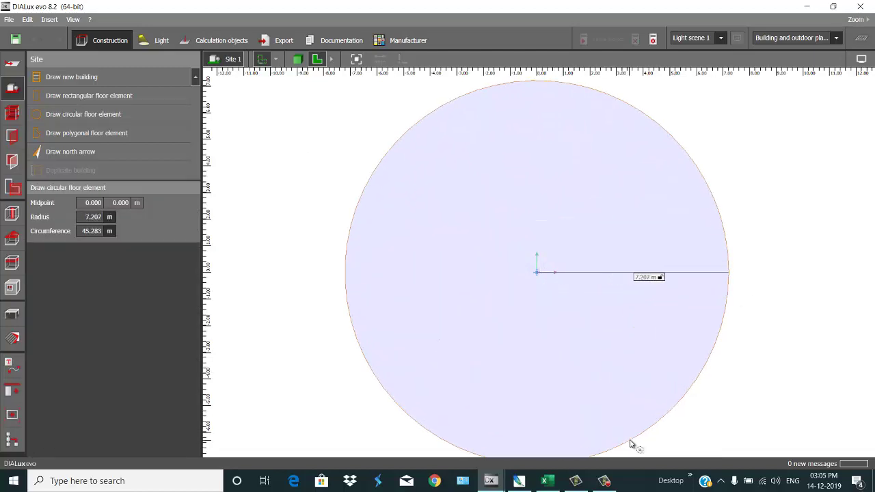
pyautogui.click(631, 443)
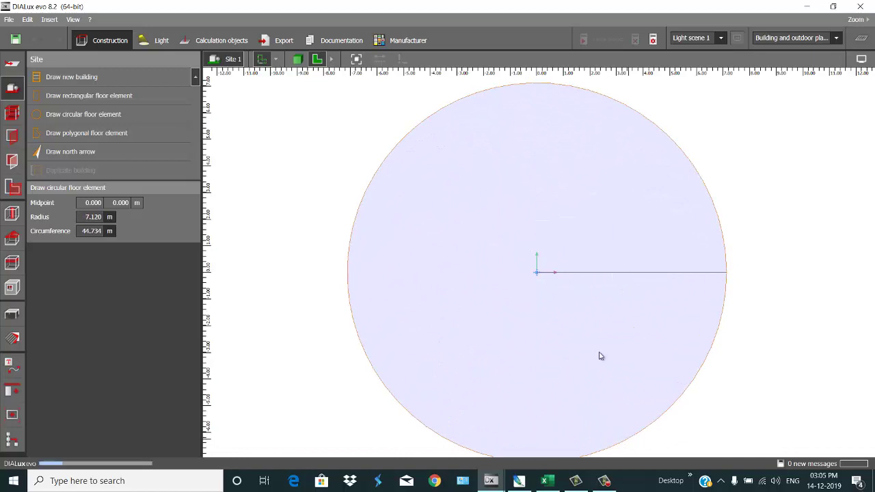
# Trace a new building's room contour counter-clockwise just inside the circular floor element, from its upper-left edge around the bottom to its right edge.
pyautogui.click(9, 117)
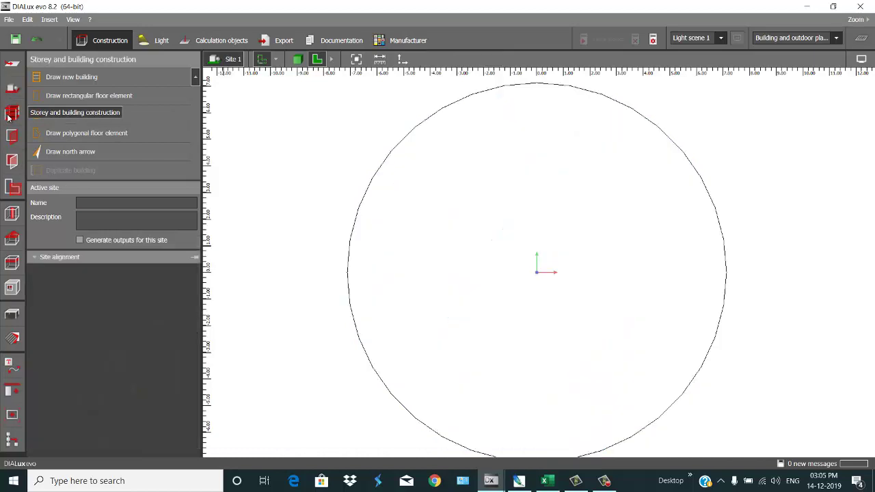
pyautogui.click(73, 78)
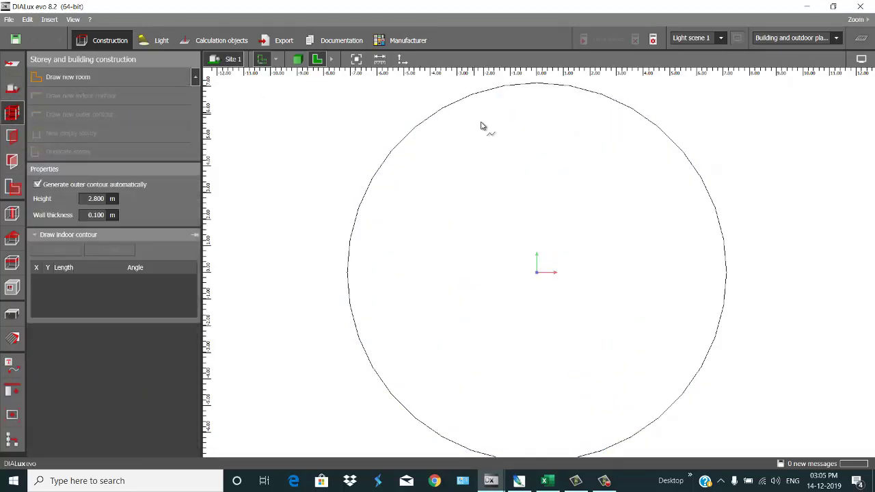
pyautogui.click(433, 127)
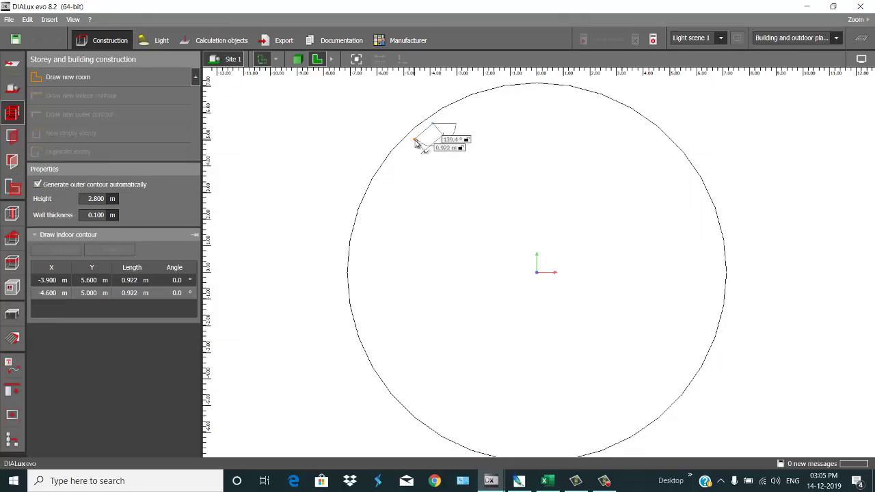
pyautogui.click(416, 141)
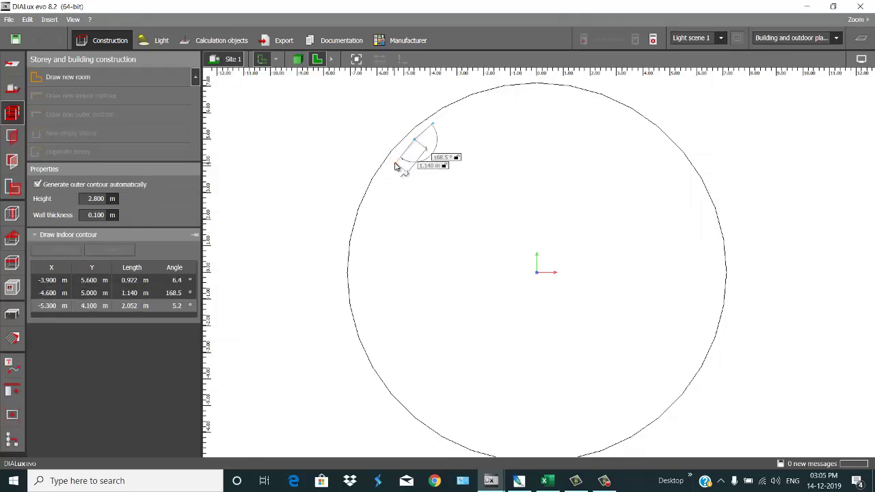
pyautogui.click(395, 166)
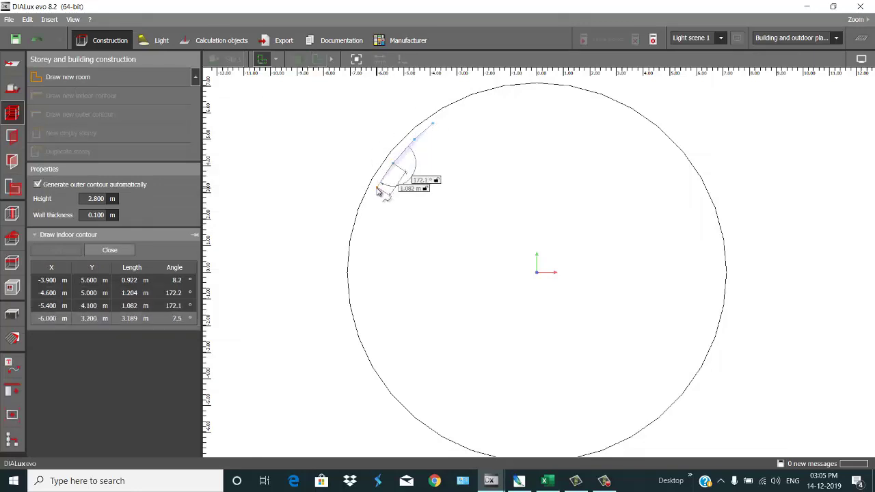
pyautogui.click(378, 189)
pyautogui.click(362, 228)
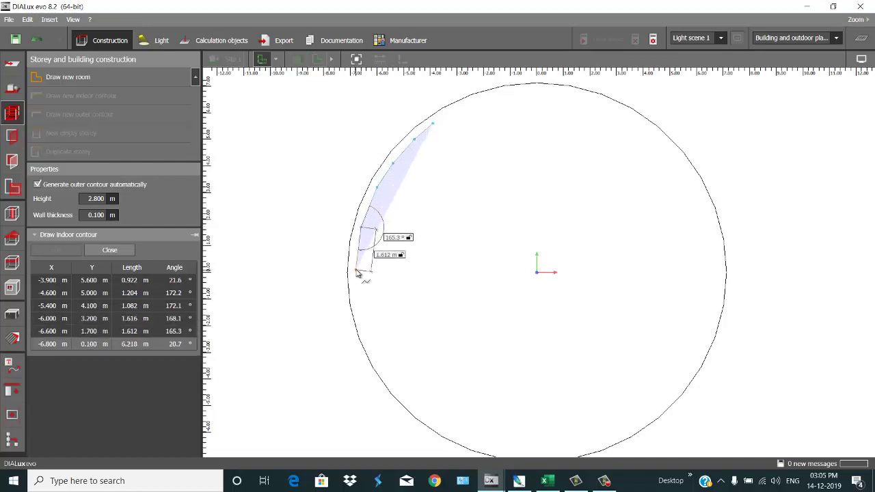
pyautogui.click(356, 271)
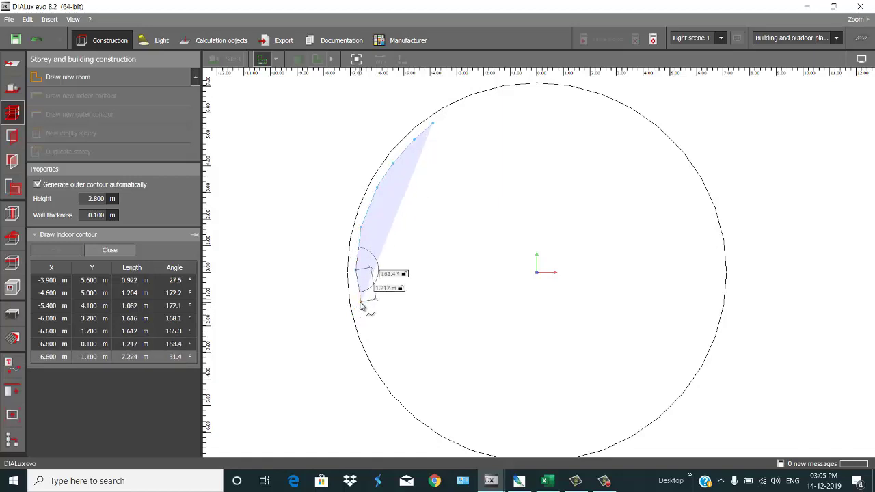
pyautogui.click(361, 304)
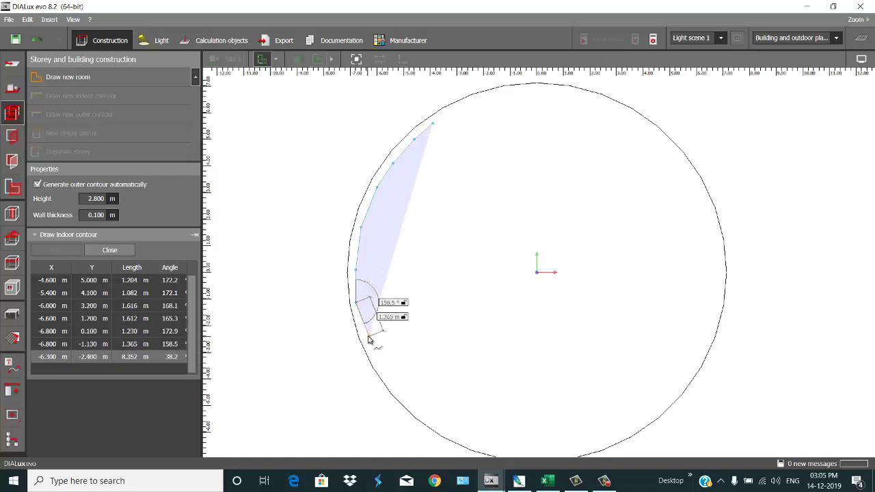
pyautogui.click(371, 348)
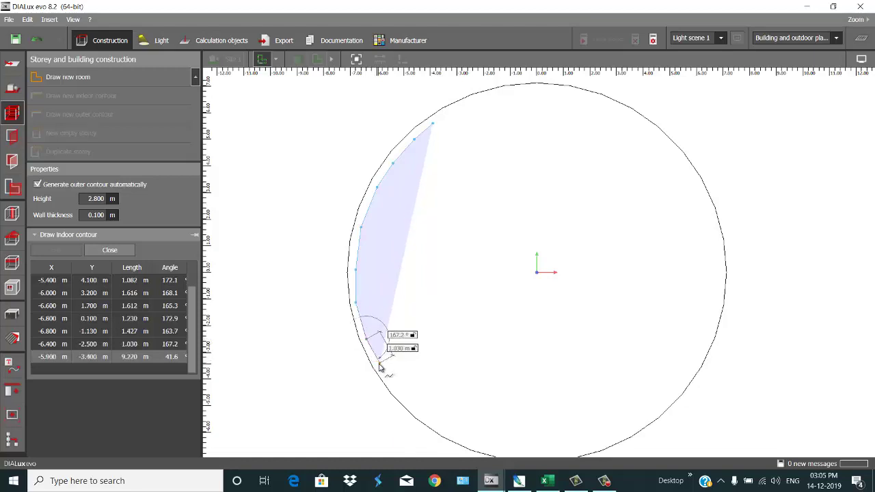
pyautogui.click(381, 368)
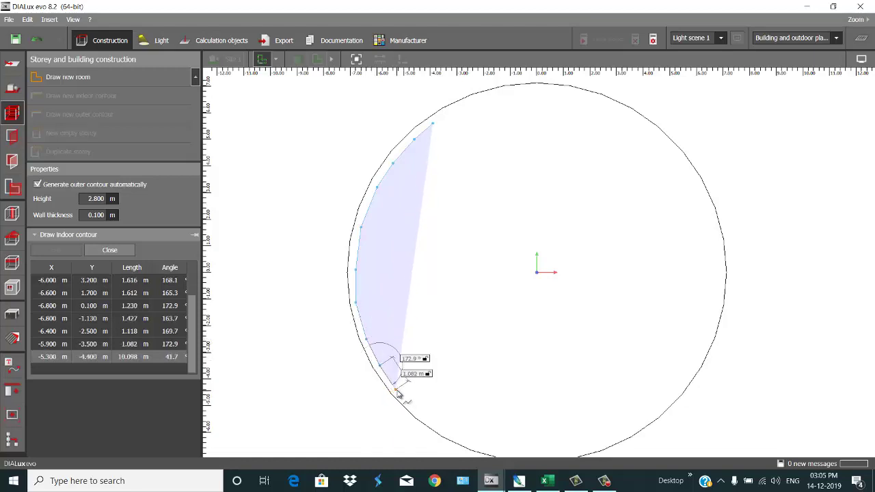
pyautogui.click(398, 390)
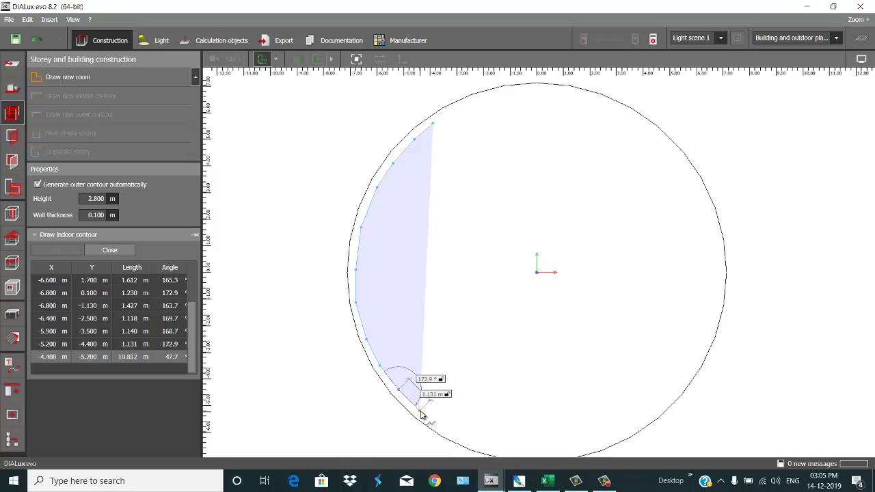
pyautogui.click(421, 412)
pyautogui.scroll(-1, 434, 415)
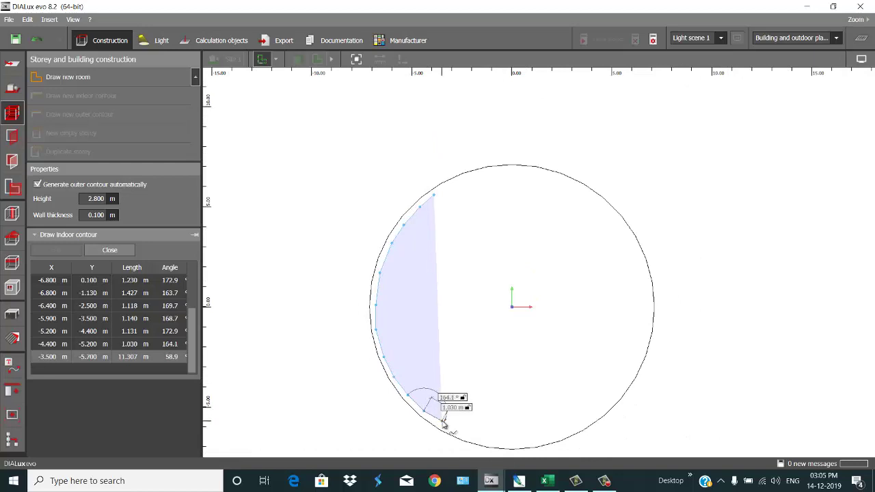
pyautogui.click(441, 425)
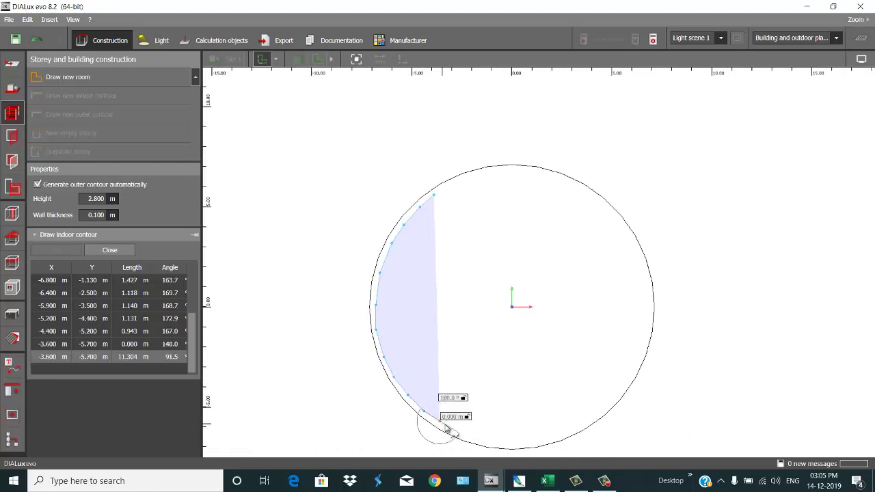
pyautogui.click(459, 433)
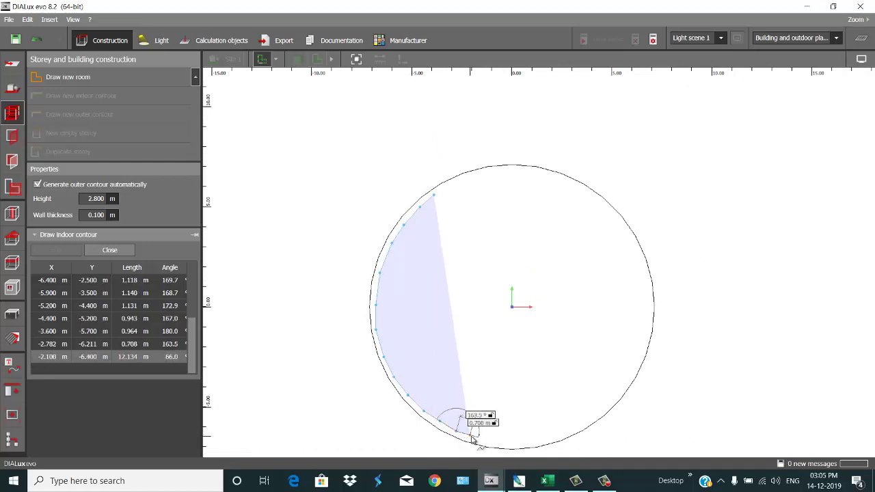
pyautogui.click(477, 441)
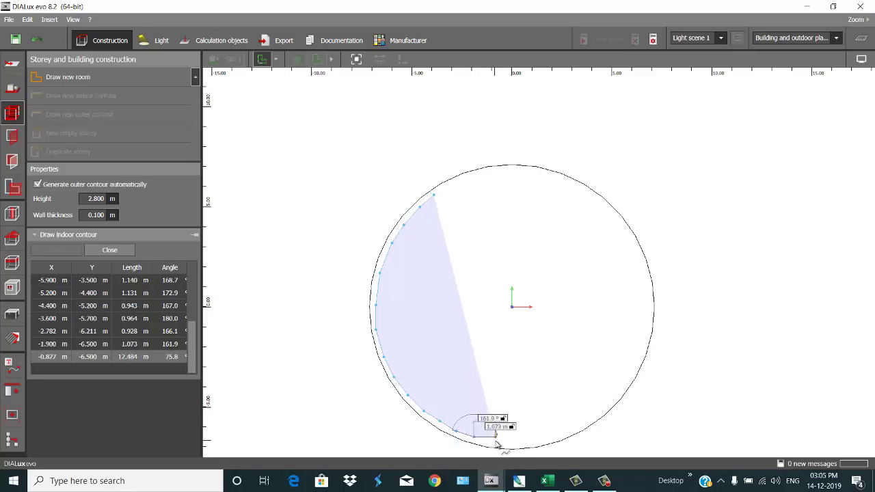
pyautogui.click(494, 446)
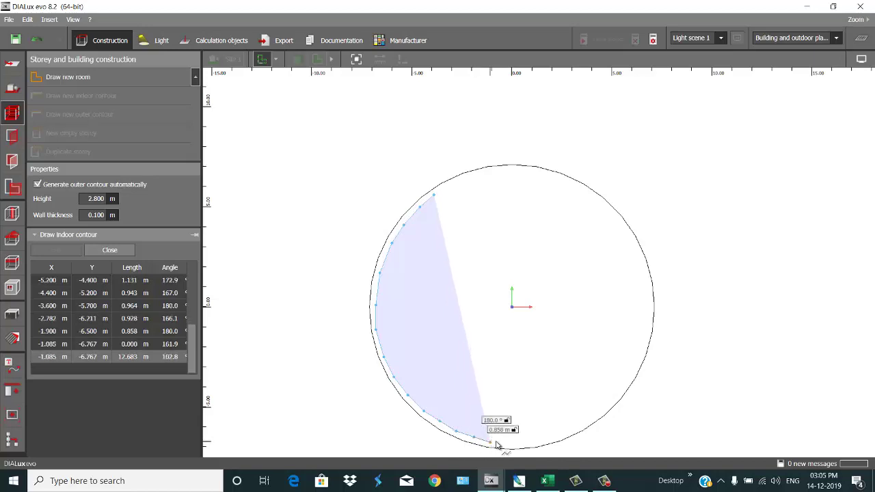
pyautogui.click(509, 444)
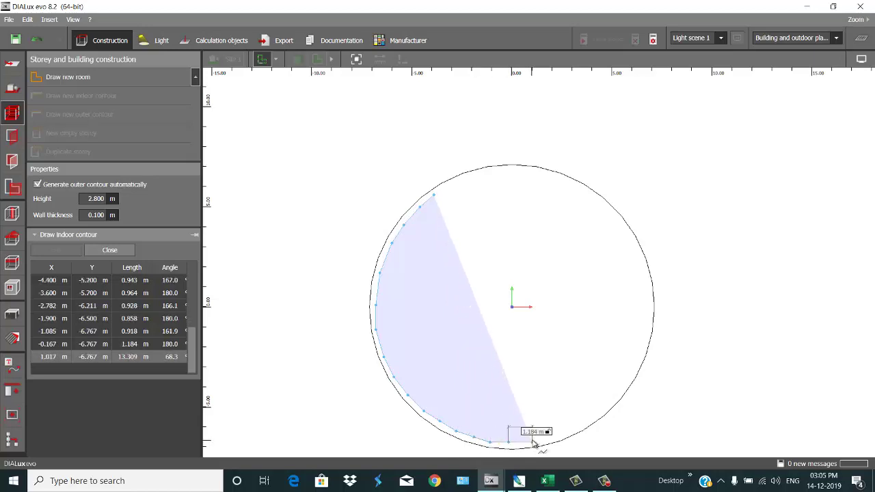
pyautogui.click(534, 443)
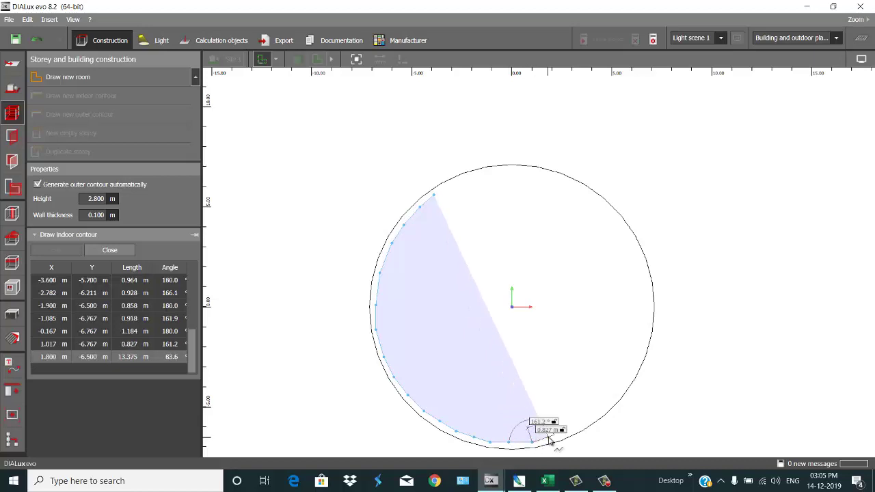
pyautogui.click(554, 440)
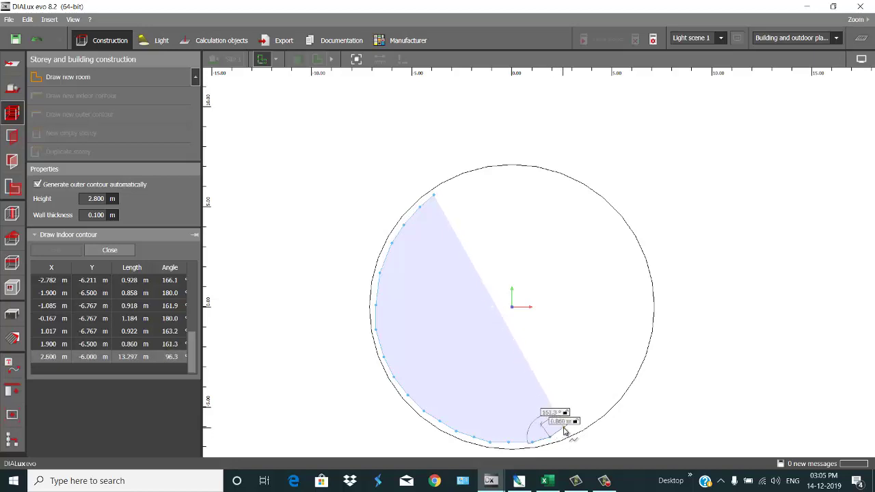
pyautogui.press('BackSpace')
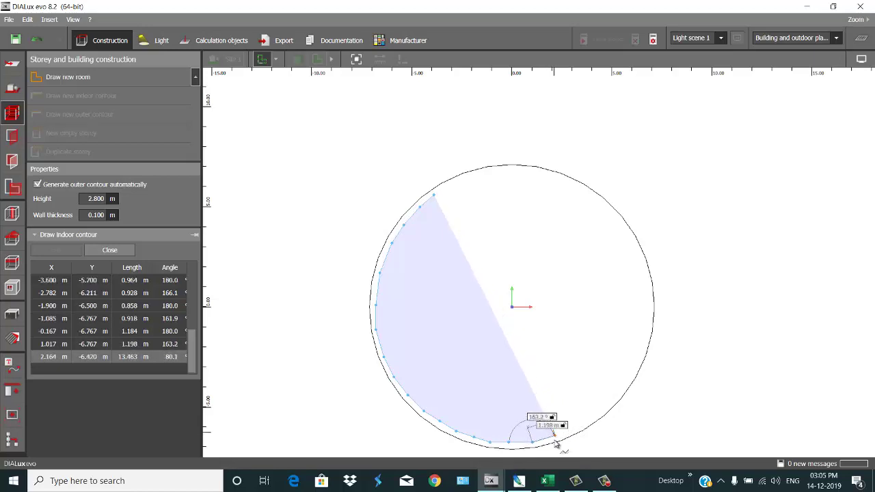
pyautogui.click(552, 441)
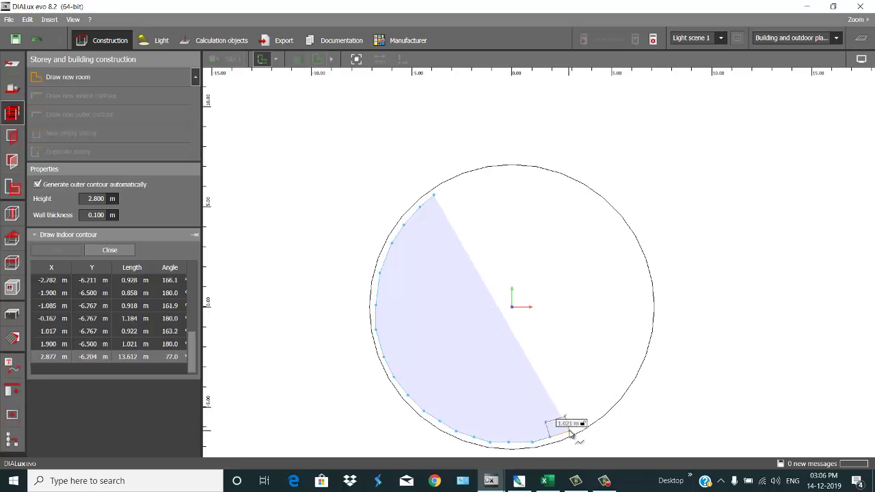
pyautogui.click(573, 428)
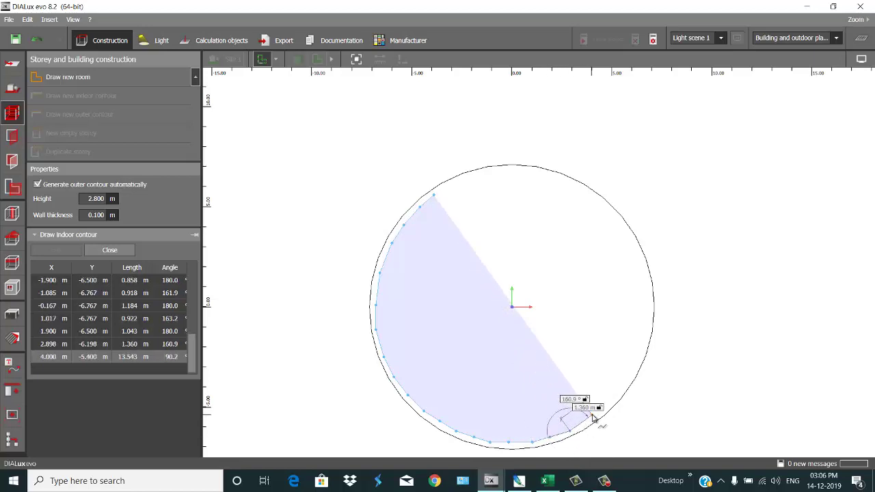
pyautogui.click(597, 410)
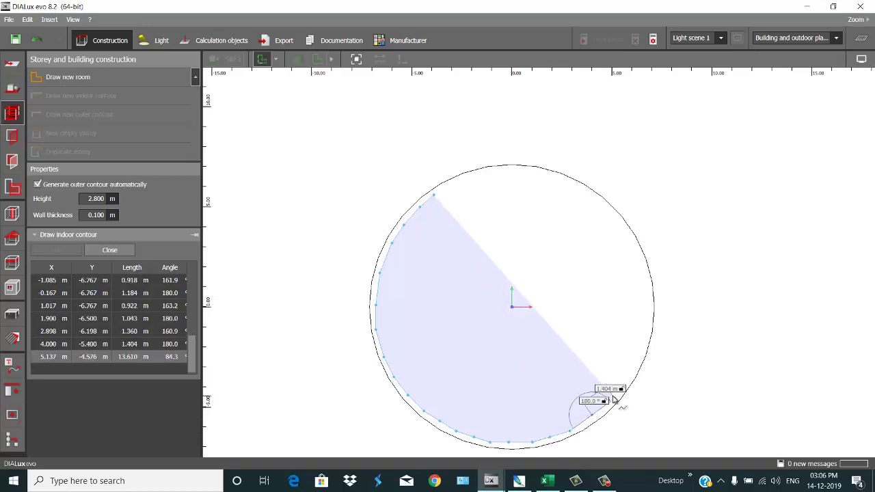
pyautogui.click(613, 396)
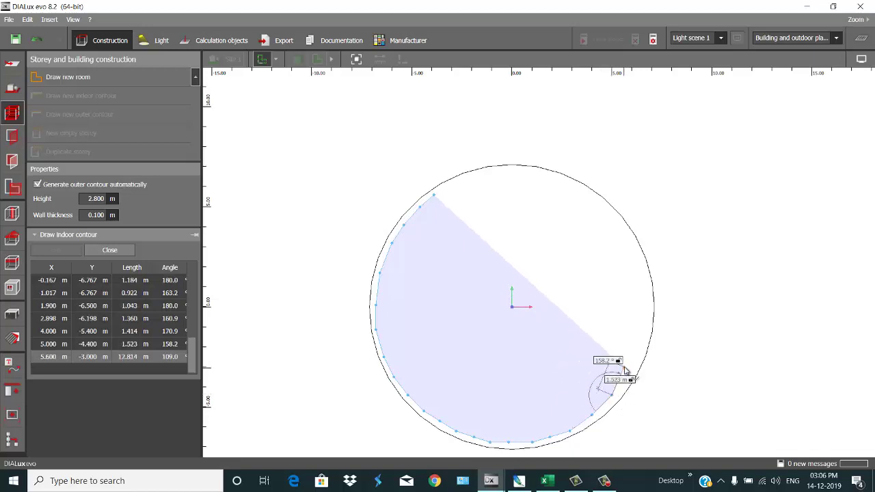
pyautogui.click(635, 369)
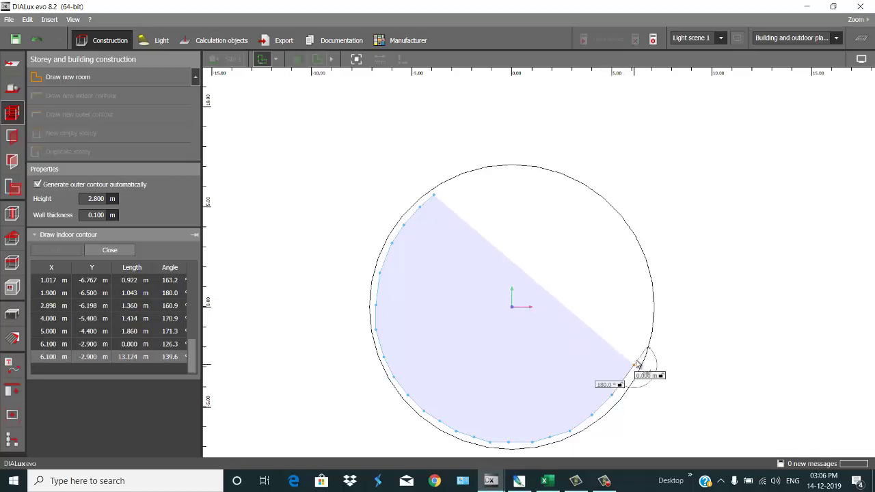
pyautogui.click(643, 348)
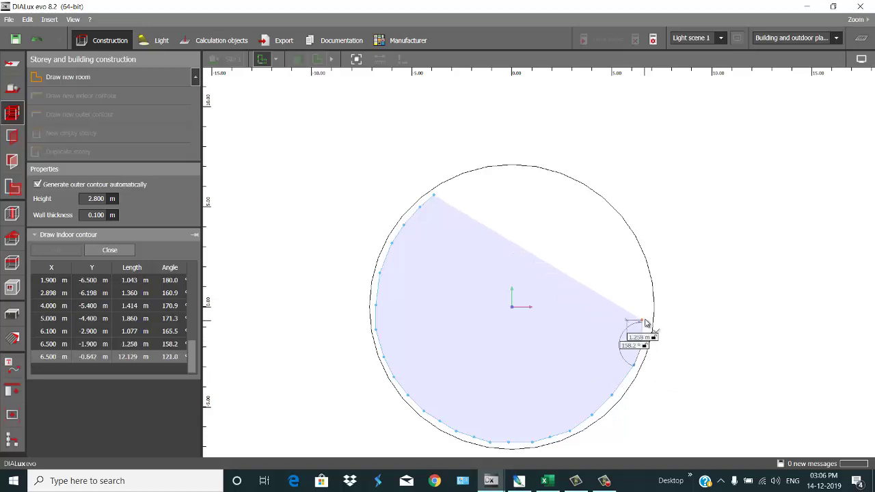
pyautogui.click(646, 316)
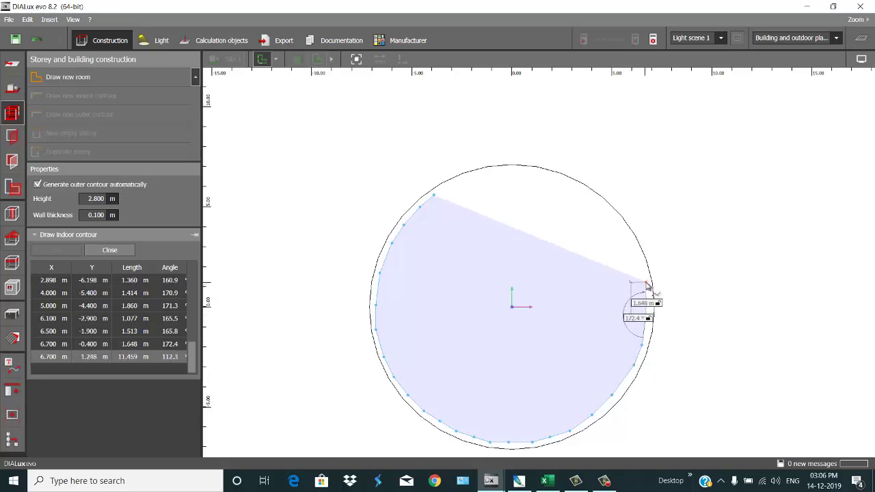
# Finish the room contour from the guide circle's right edge over the top and close it at its starting point.
pyautogui.click(648, 290)
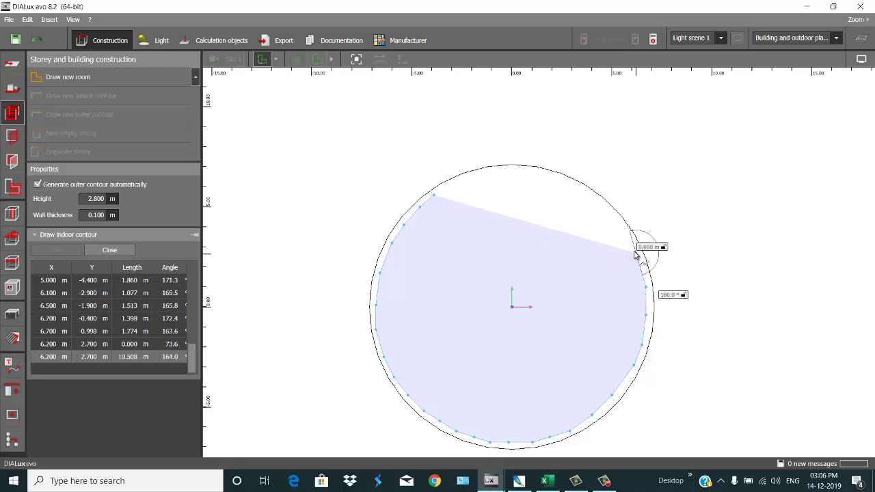
pyautogui.click(639, 253)
pyautogui.click(618, 228)
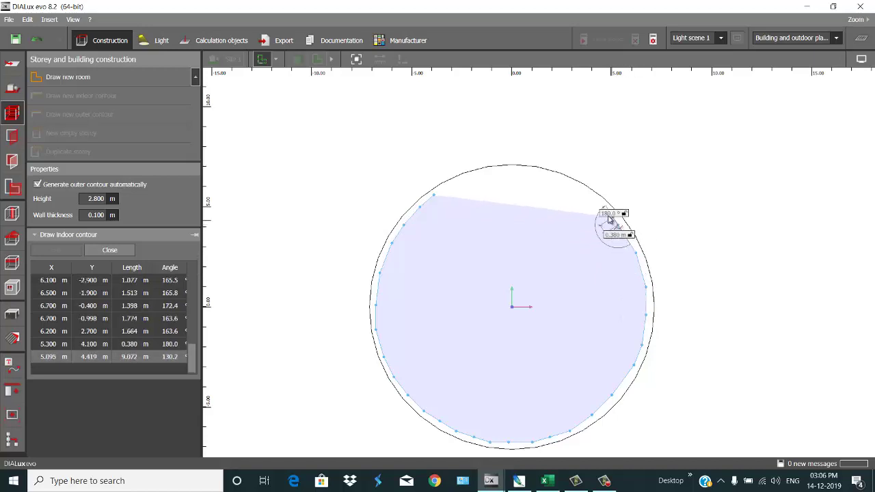
pyautogui.click(593, 203)
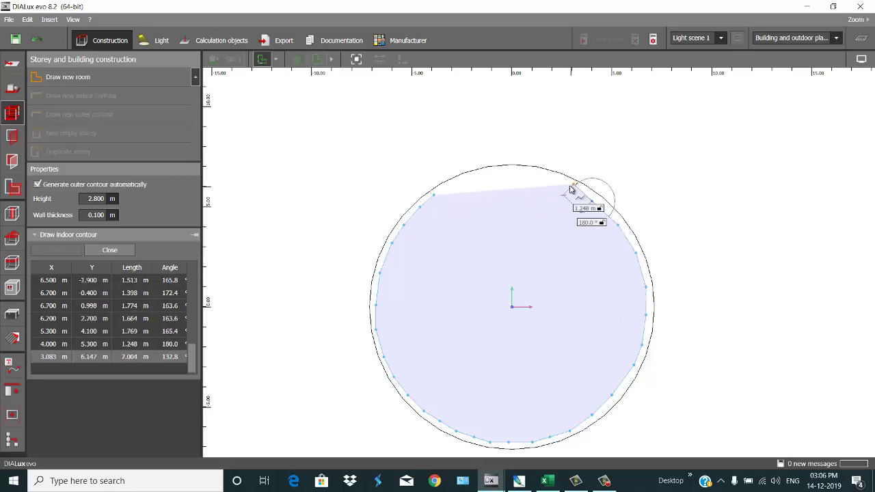
pyautogui.click(570, 184)
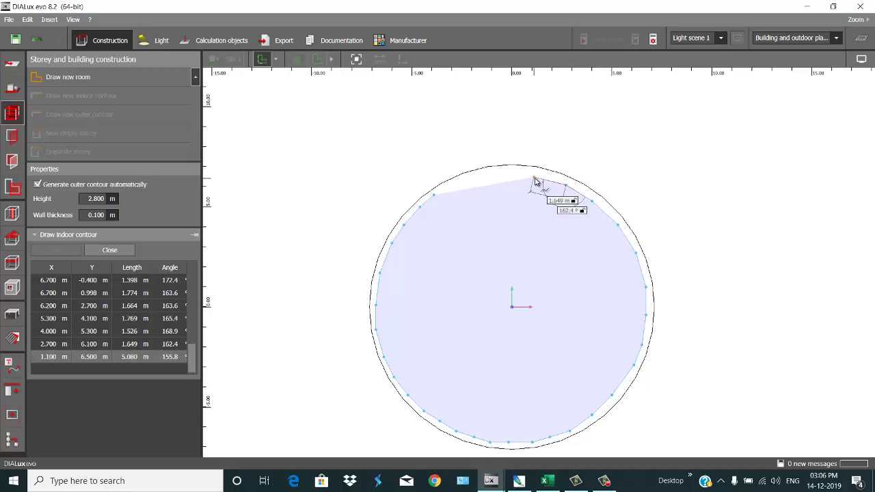
pyautogui.click(538, 179)
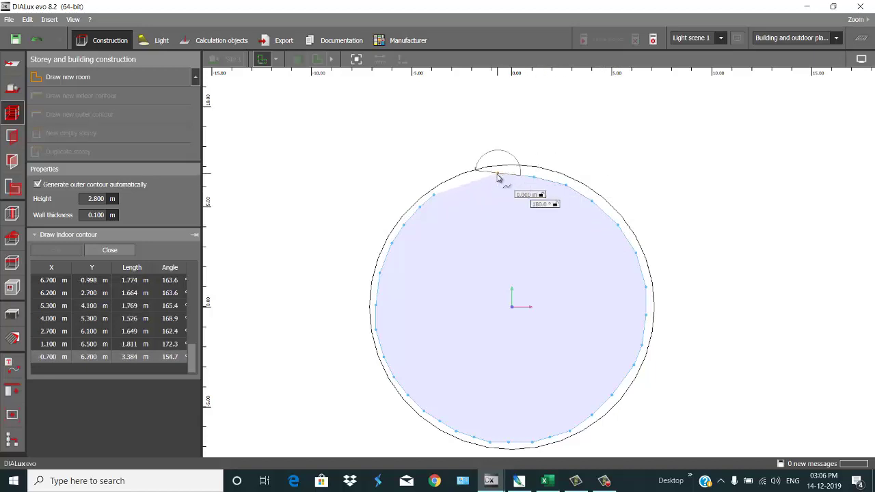
pyautogui.click(499, 177)
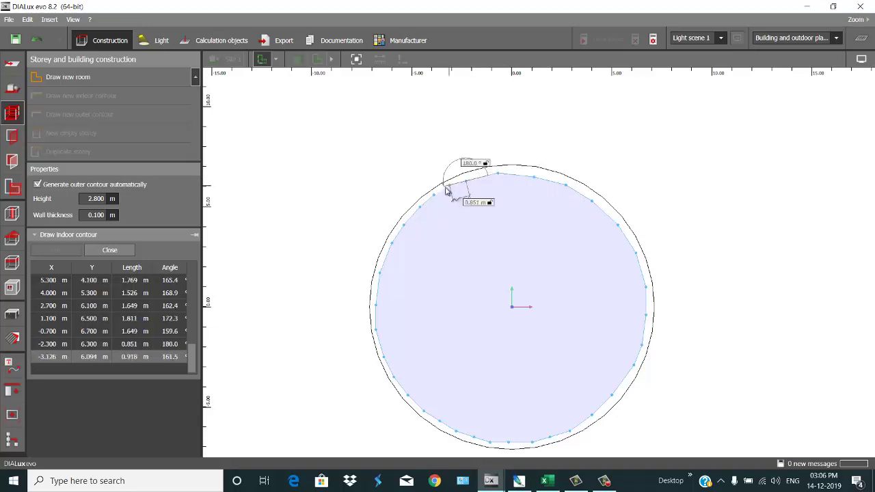
pyautogui.click(467, 185)
pyautogui.click(472, 203)
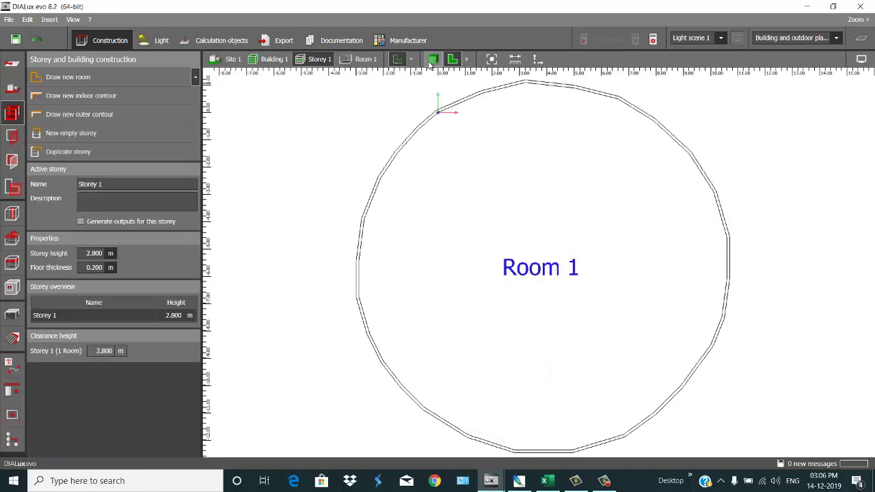
# Examine the storey's circular walls and floor in 3D, from outside and from above.
pyautogui.click(433, 60)
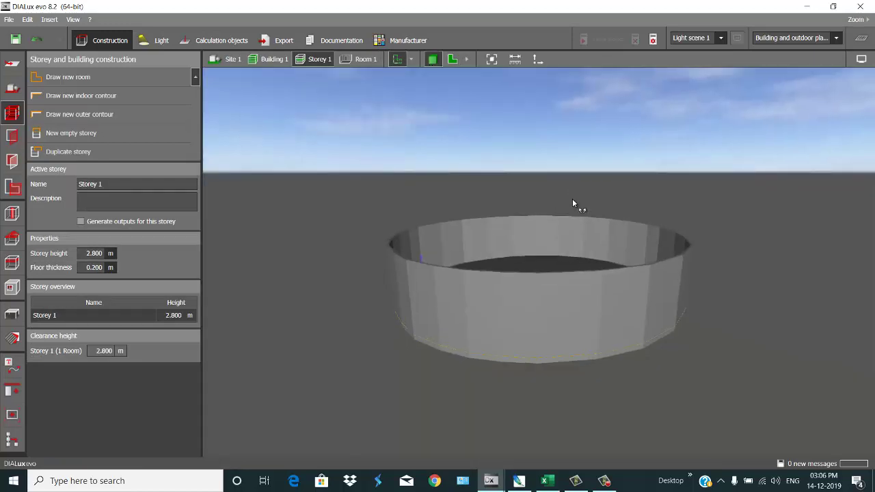
pyautogui.moveTo(573, 203); pyautogui.dragTo(532, 404, button='right')
pyautogui.scroll(3, 582, 244)
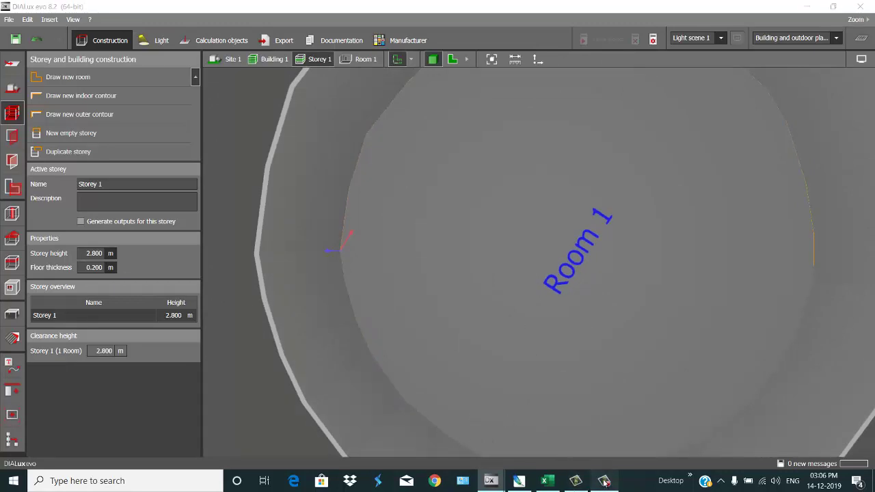
pyautogui.click(605, 481)
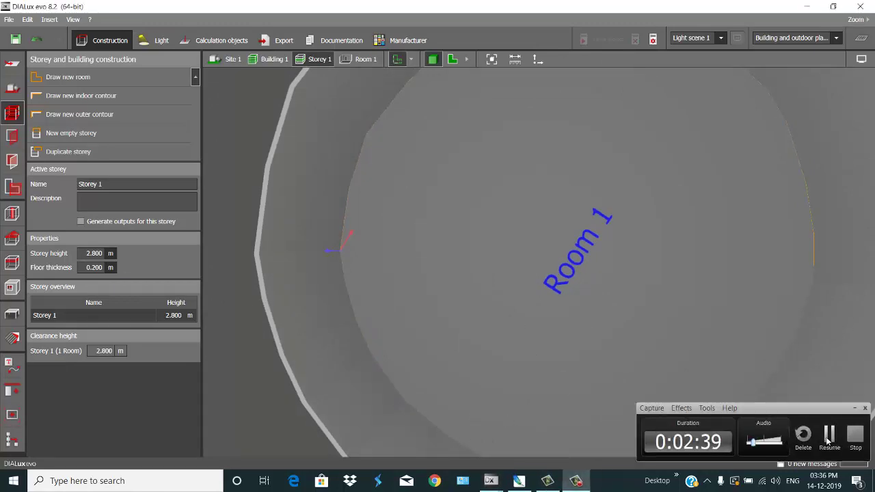
pyautogui.click(828, 441)
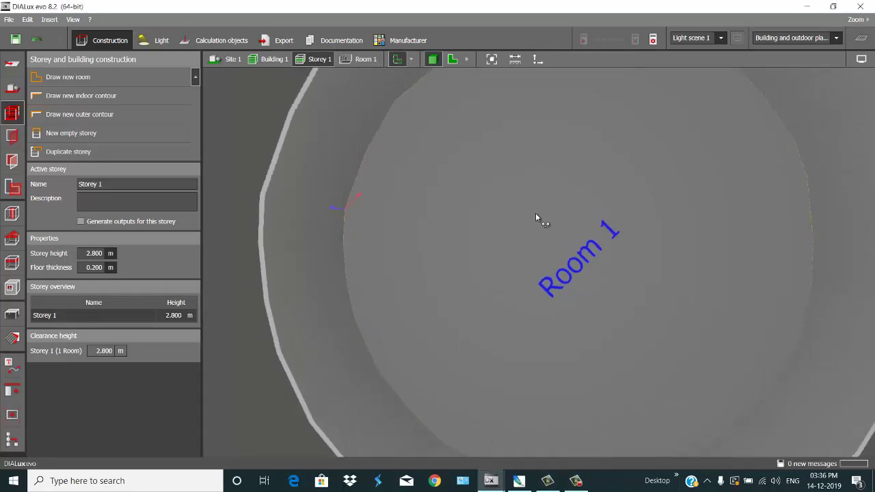
pyautogui.moveTo(535, 213); pyautogui.dragTo(586, 174, button='right')
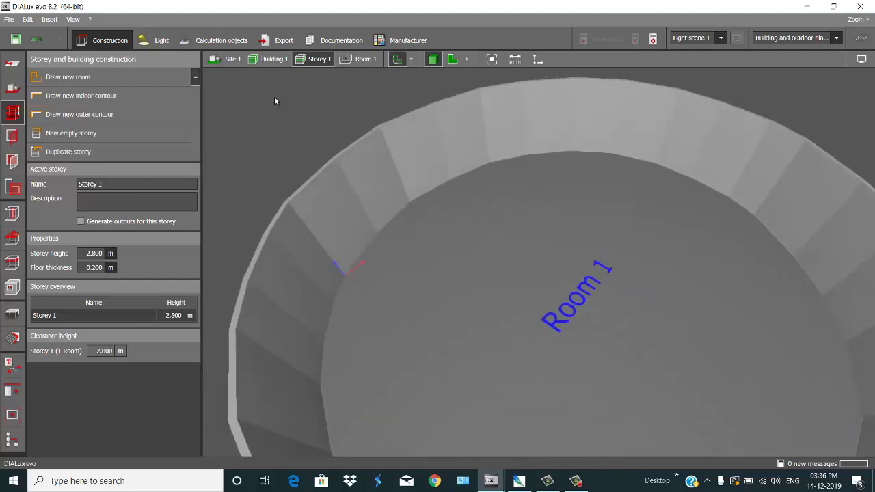
# Draw a circular luminaire arrangement near the room's centre with a radius of about 1.9 m and set its quantity to 10.
pyautogui.click(154, 42)
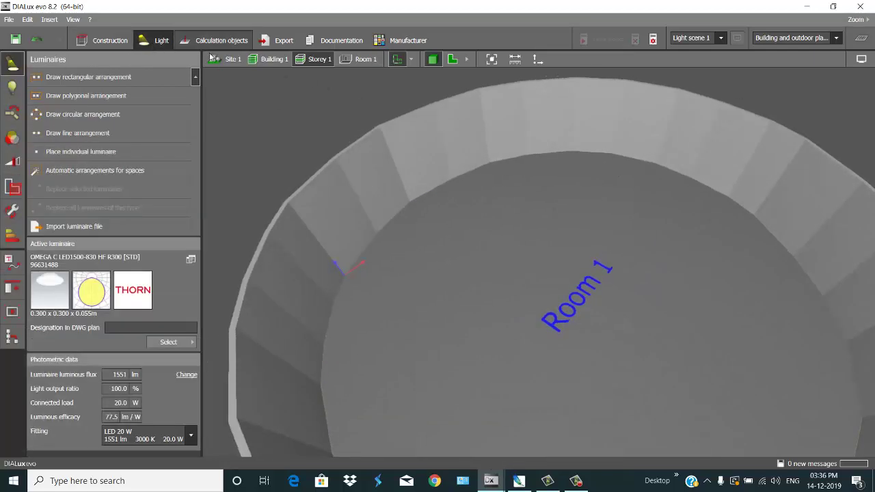
pyautogui.click(452, 60)
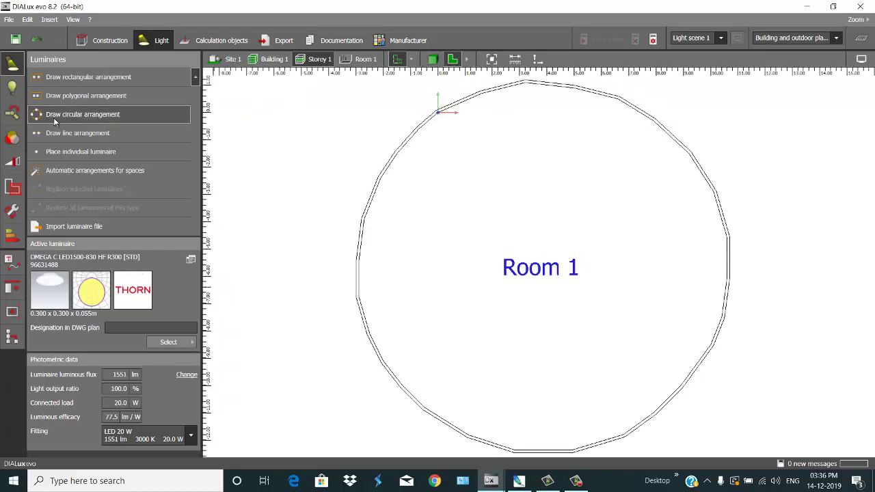
pyautogui.click(96, 117)
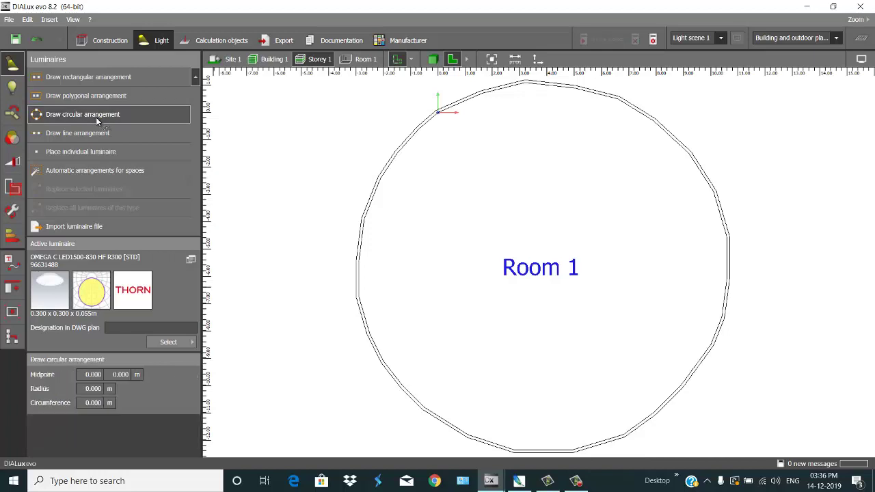
pyautogui.click(540, 269)
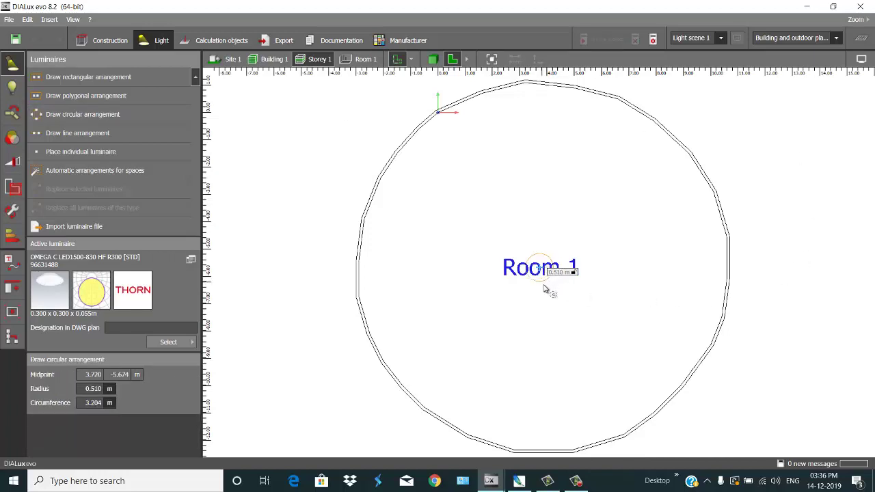
pyautogui.click(560, 326)
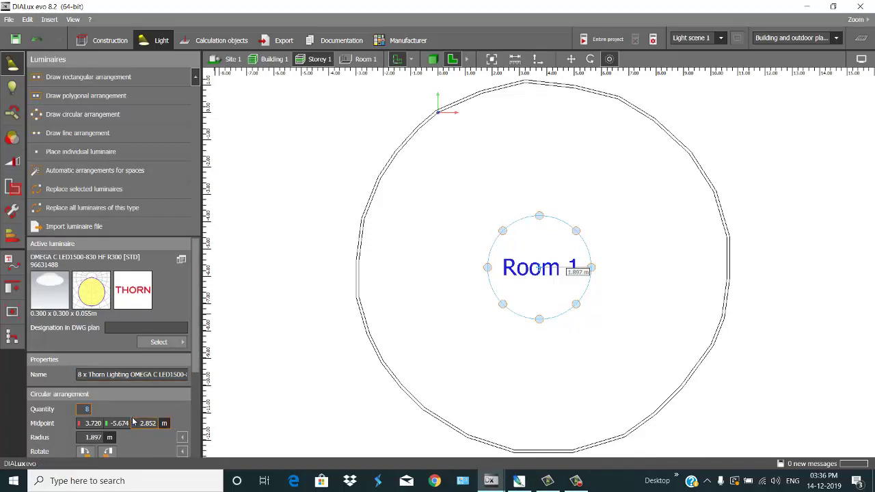
pyautogui.write('10')
pyautogui.press('Return')
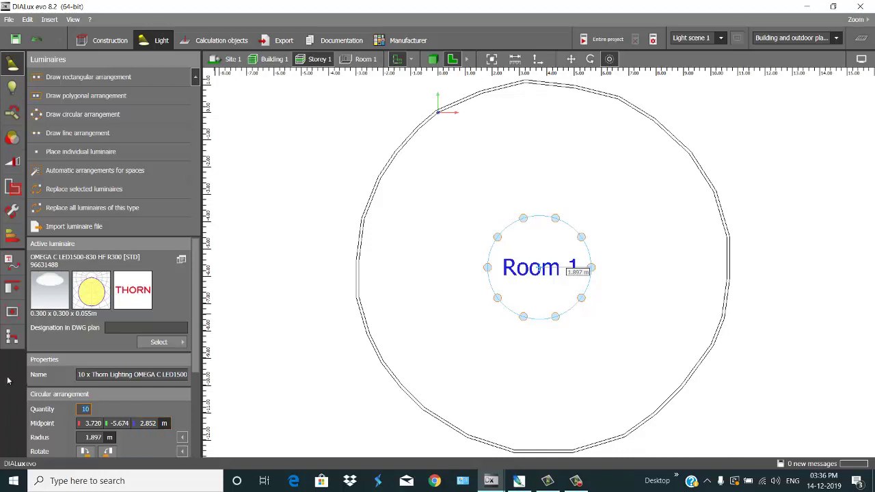
pyautogui.click(77, 133)
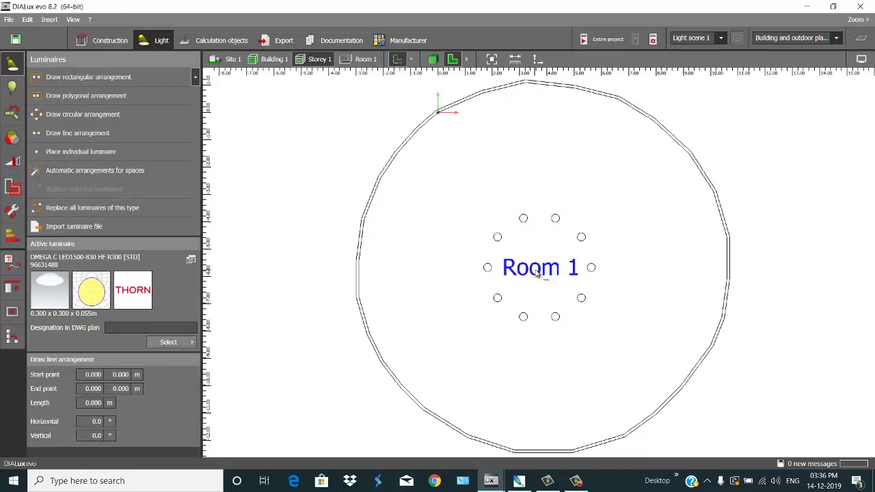
pyautogui.click(537, 271)
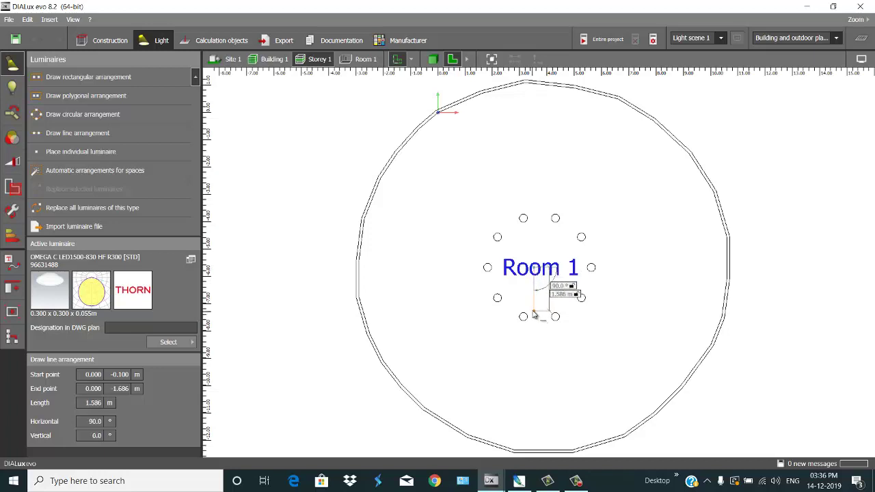
pyautogui.press('Escape')
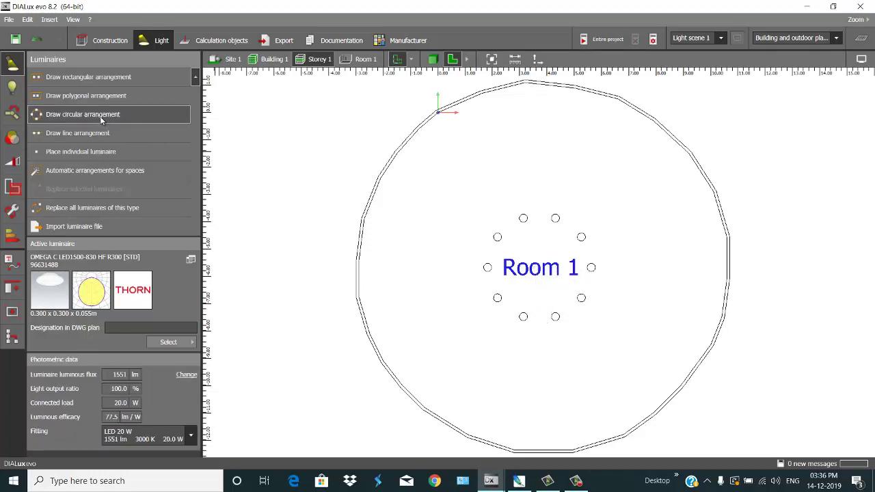
# Draw a second circular luminaire arrangement around the first with a radius of about 3.93 m and set its quantity to 10.
pyautogui.click(82, 114)
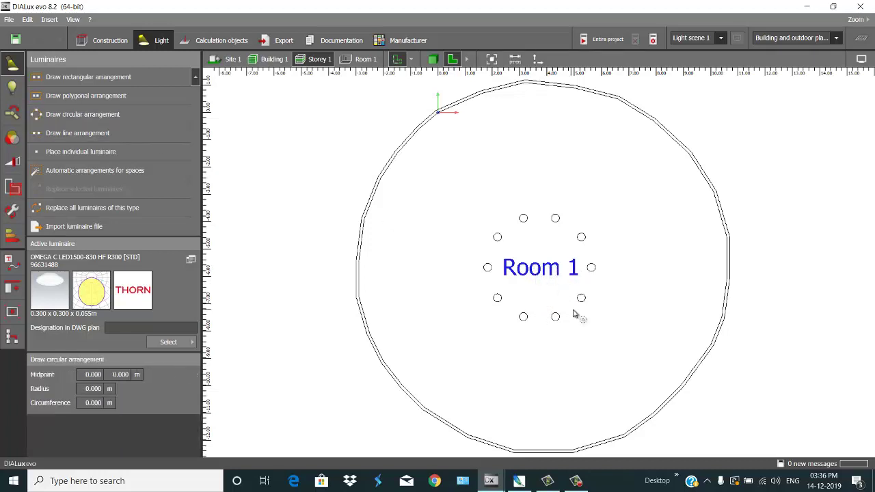
pyautogui.click(536, 269)
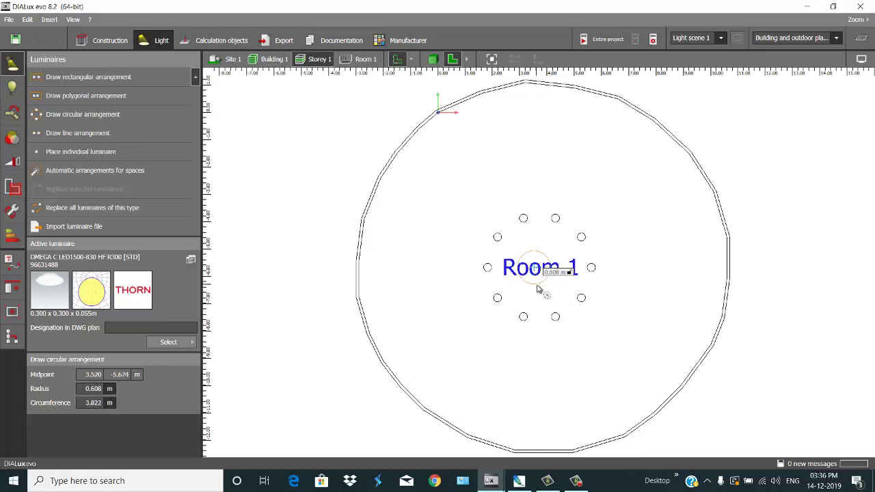
pyautogui.click(561, 372)
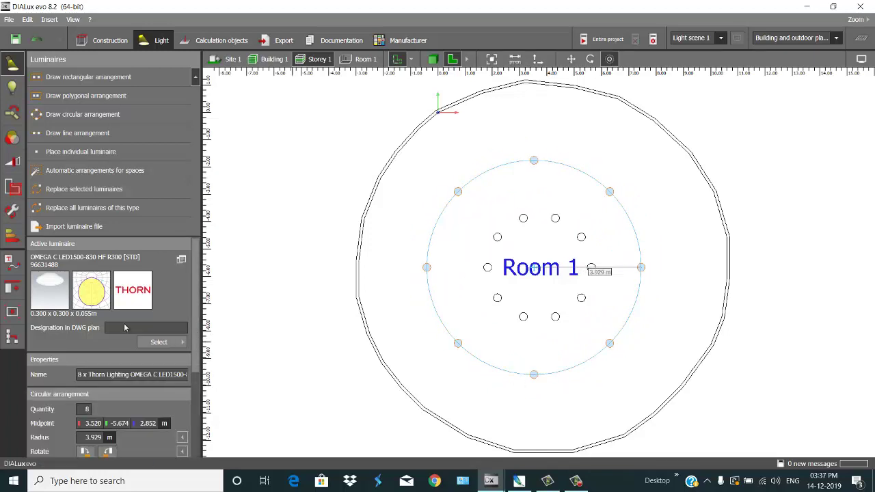
pyautogui.click(85, 409)
pyautogui.write('10')
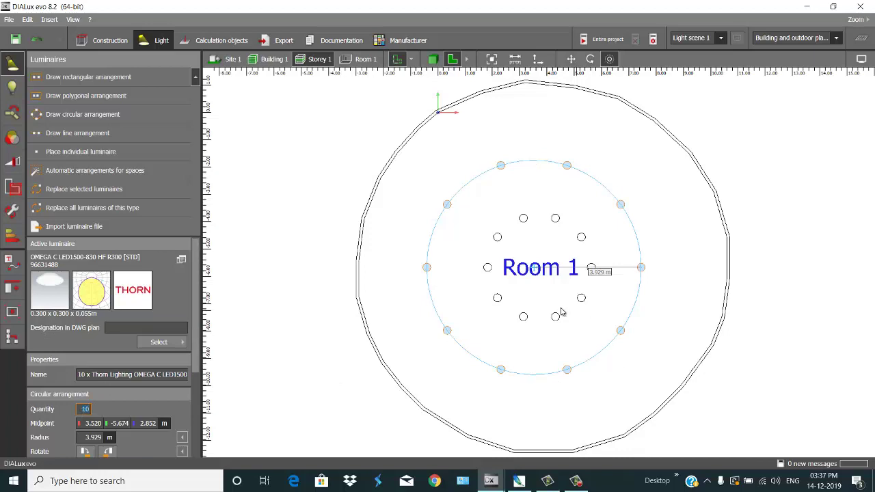
# Move the inner and outer luminaire rings about 0.3 m each in the positive X direction, towards the room's centre.
pyautogui.click(581, 299)
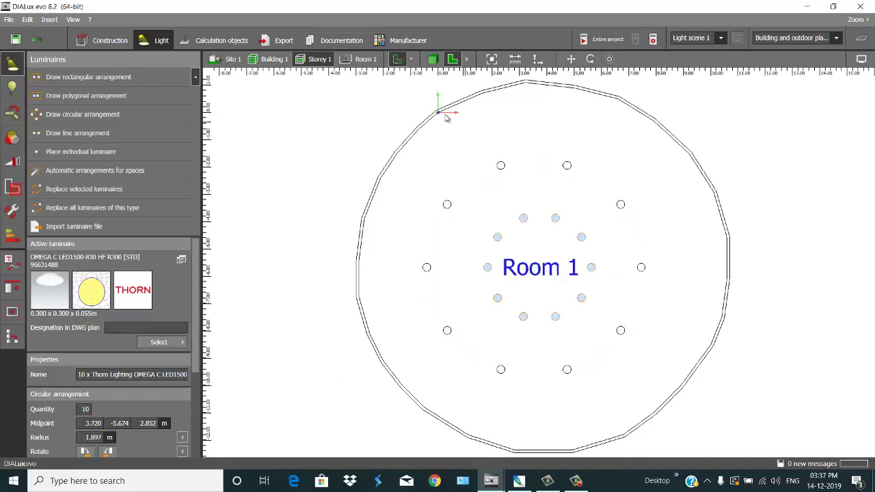
pyautogui.click(571, 60)
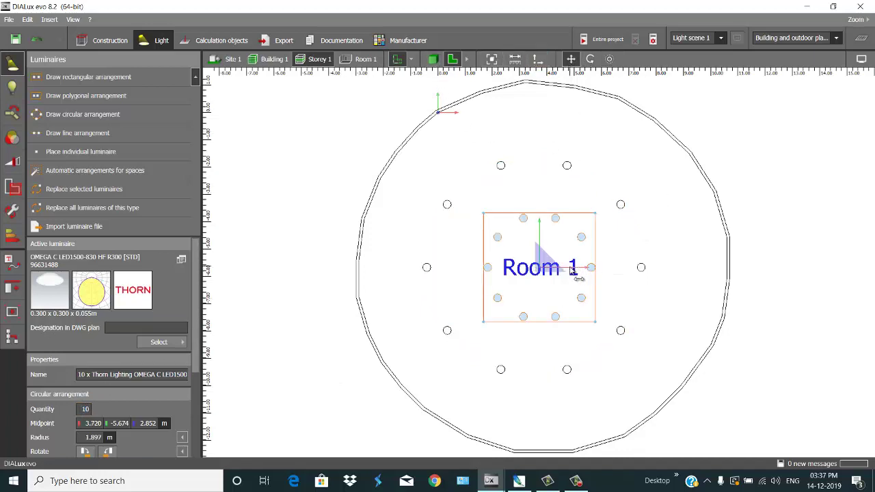
pyautogui.moveTo(580, 278); pyautogui.dragTo(582, 280)
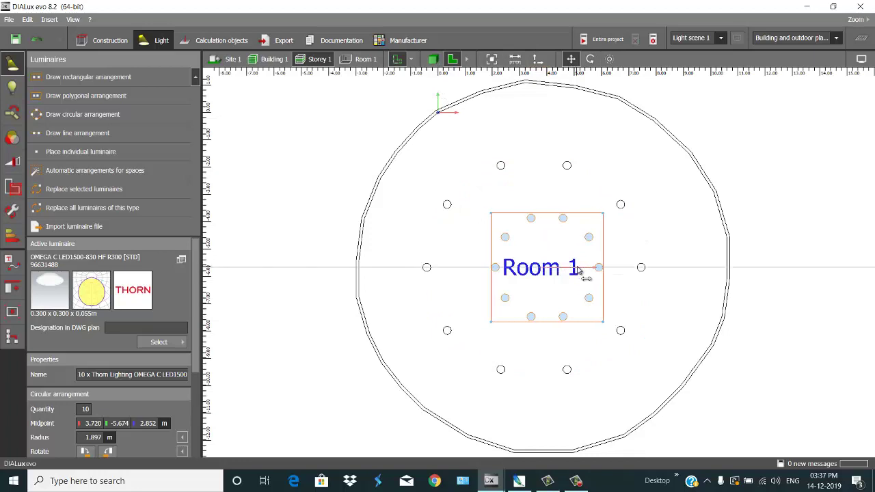
pyautogui.click(641, 269)
pyautogui.click(571, 60)
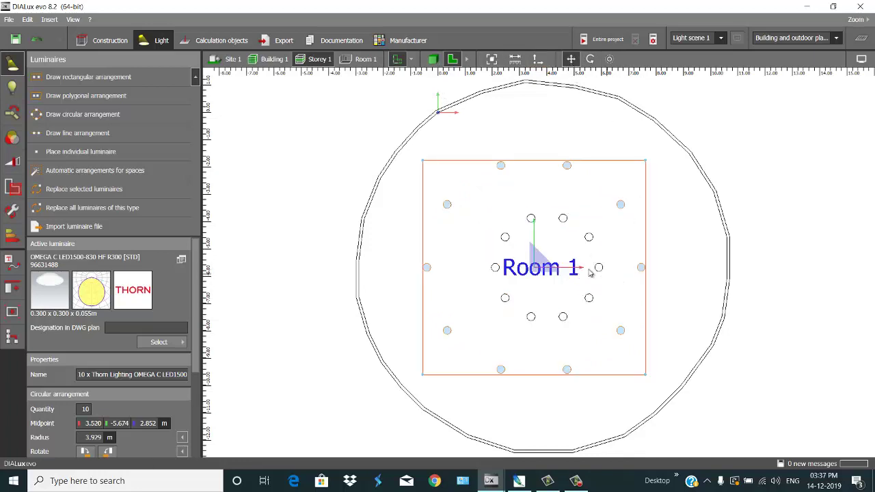
pyautogui.moveTo(568, 271); pyautogui.dragTo(583, 279)
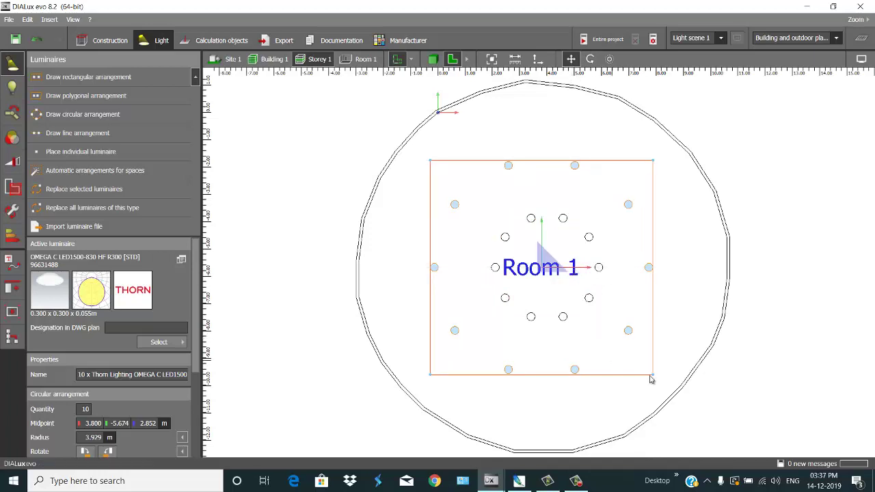
# Draw a third circular luminaire arrangement around the other two with a radius of about 5.63 m.
pyautogui.click(75, 114)
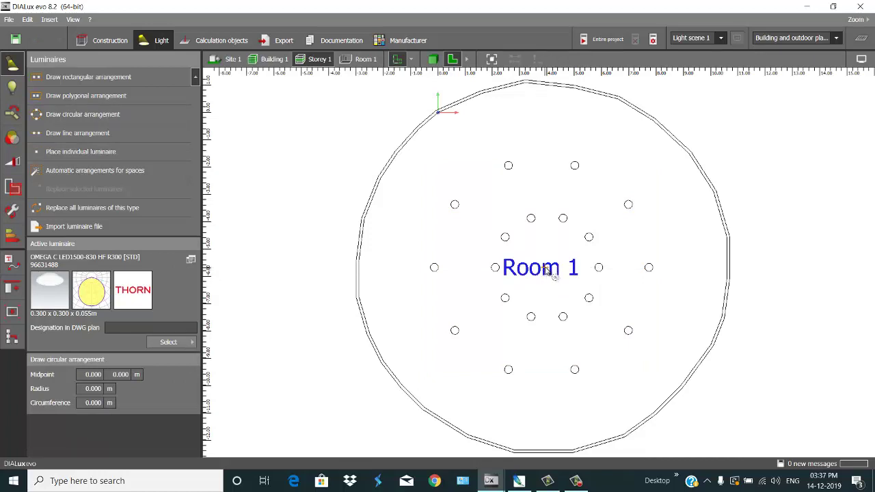
pyautogui.click(547, 268)
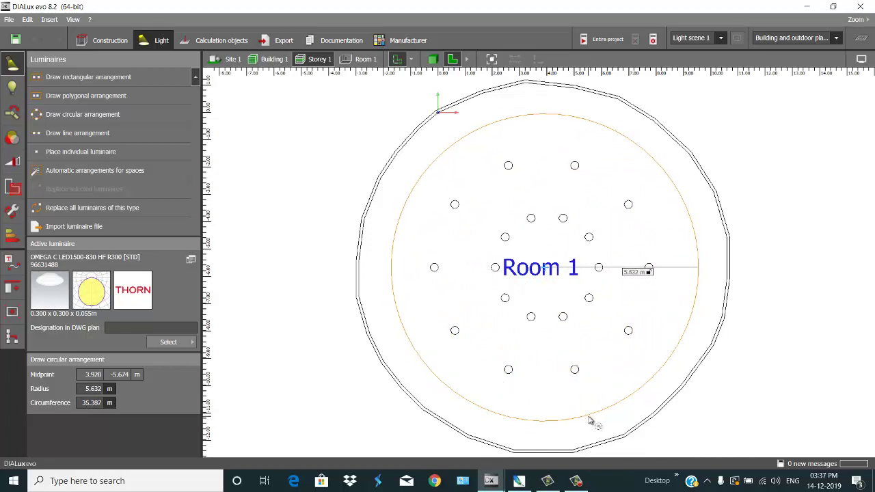
pyautogui.click(590, 421)
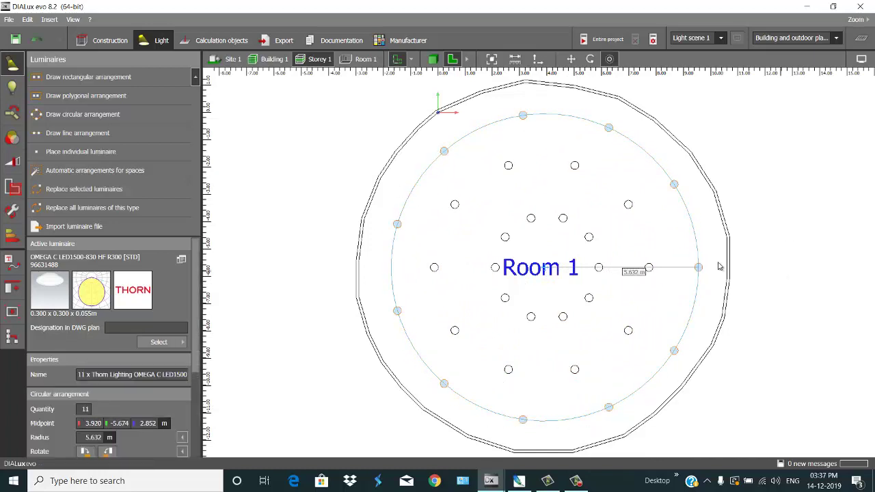
# Examine Room 1 and its ceiling luminaire rings in 3D at room level.
pyautogui.click(364, 58)
pyautogui.click(433, 58)
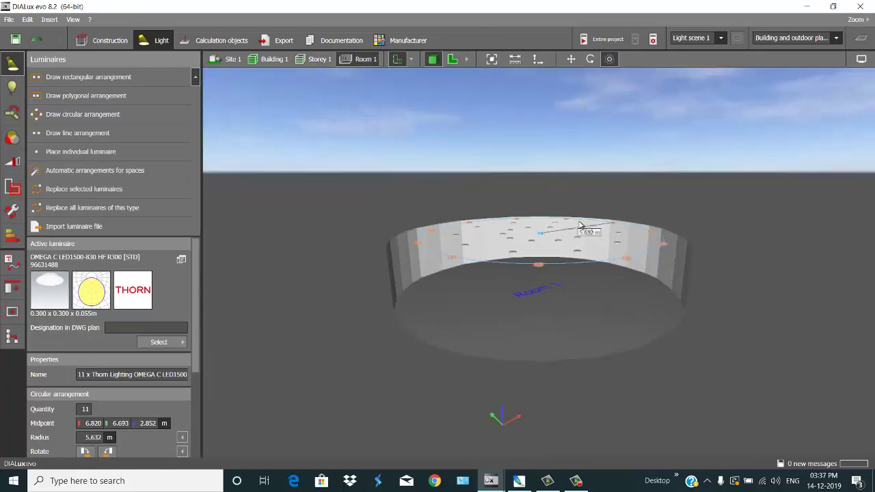
pyautogui.moveTo(430, 256); pyautogui.dragTo(430, 215, button='right')
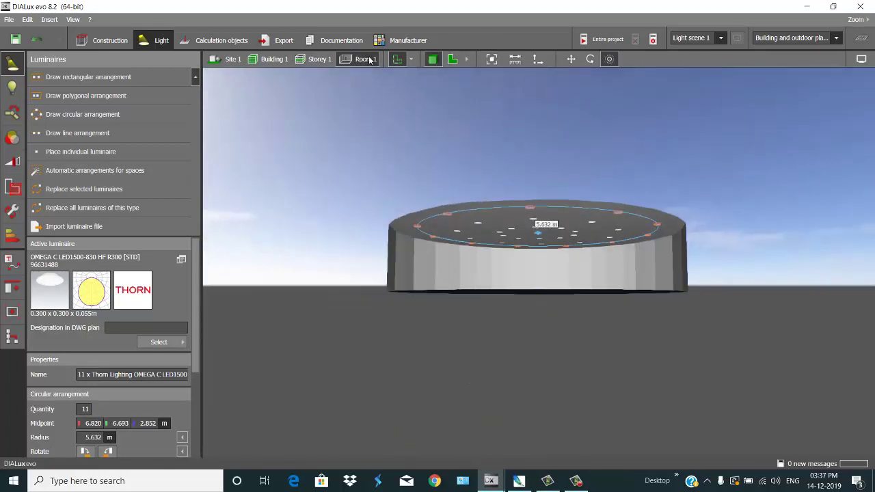
# Inspect the three luminaire rings from inside Room 1 and from outside, and switch to the Storey 1 level.
pyautogui.click(559, 239)
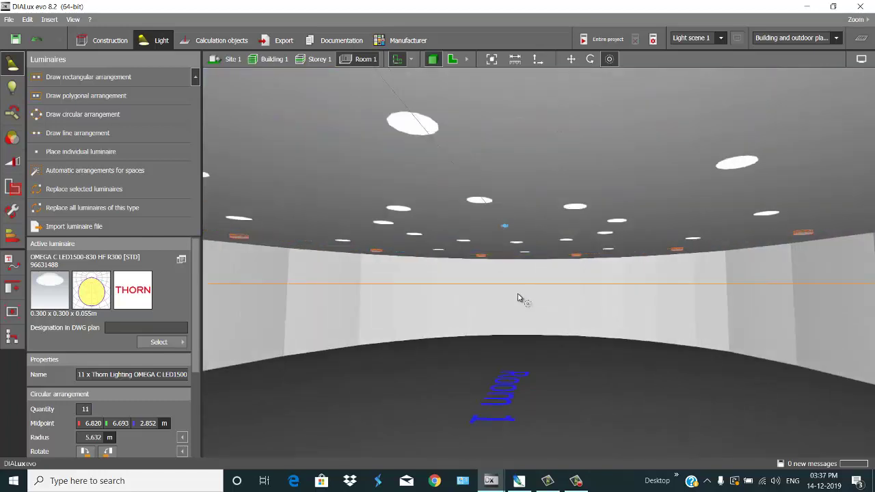
pyautogui.hotkey('ctrl', 'z')
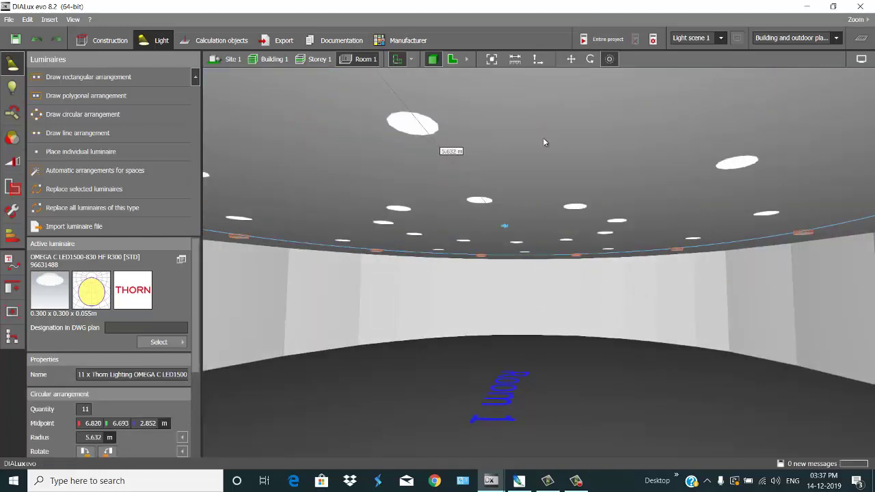
pyautogui.click(491, 60)
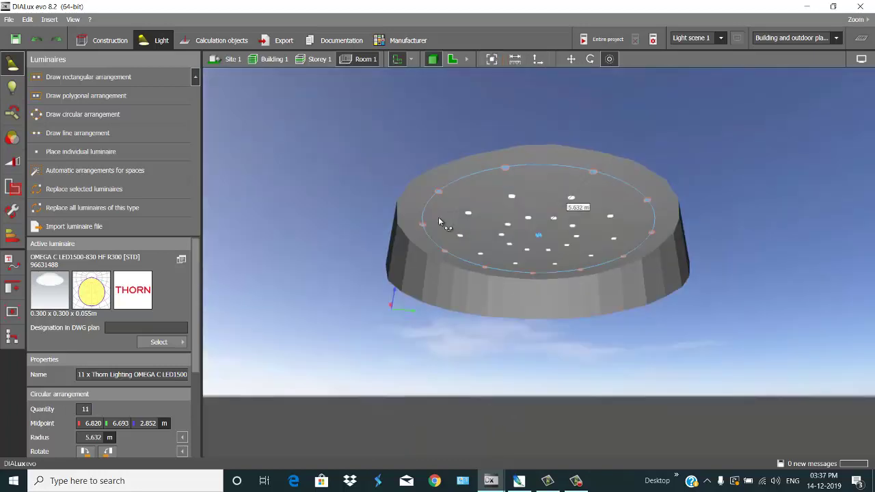
pyautogui.moveTo(439, 217); pyautogui.dragTo(393, 106, button='right')
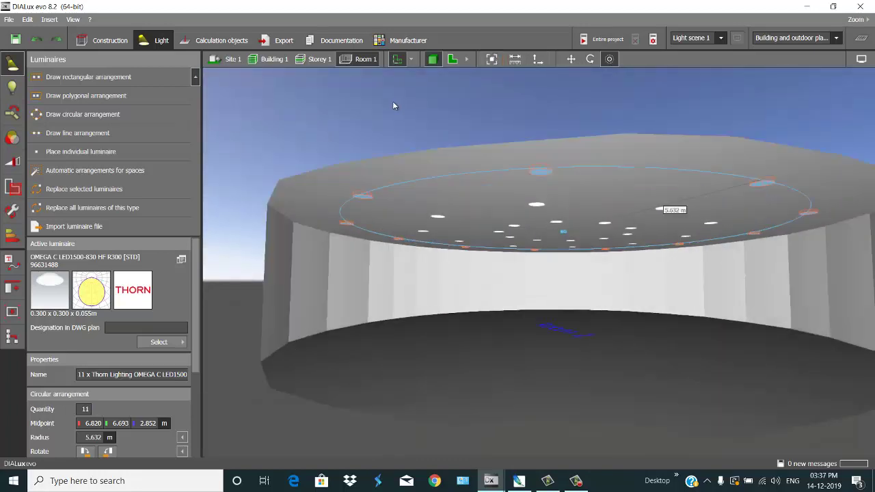
pyautogui.click(303, 60)
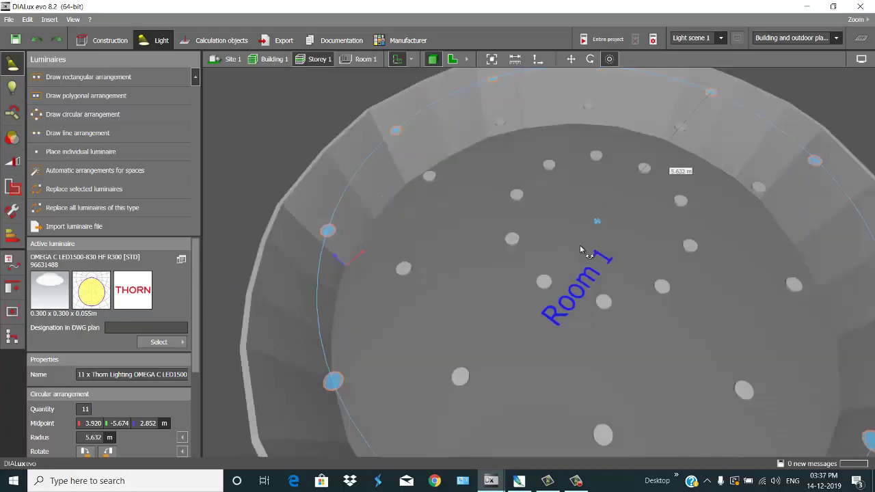
# Draw a circular arrangement of Armchair LC3 Hide around the room's centre with a radius of about 5.37 m and rotate the armchairs a quarter turn.
pyautogui.click(452, 59)
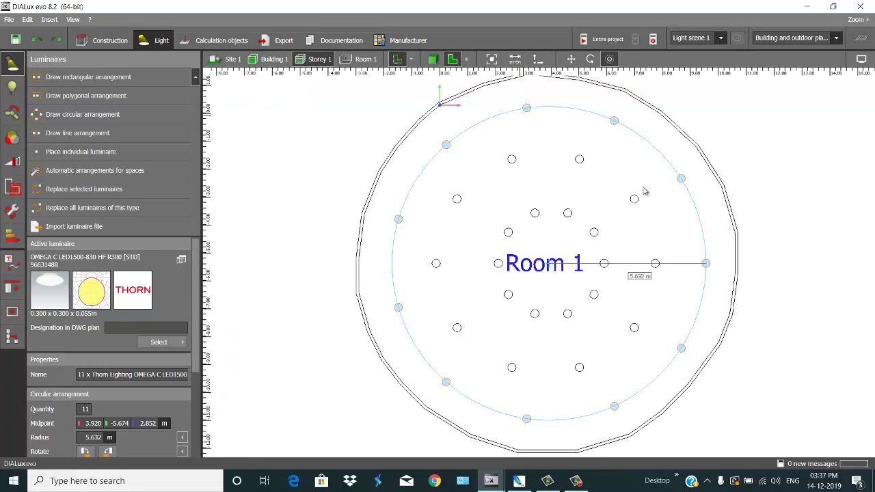
pyautogui.click(109, 40)
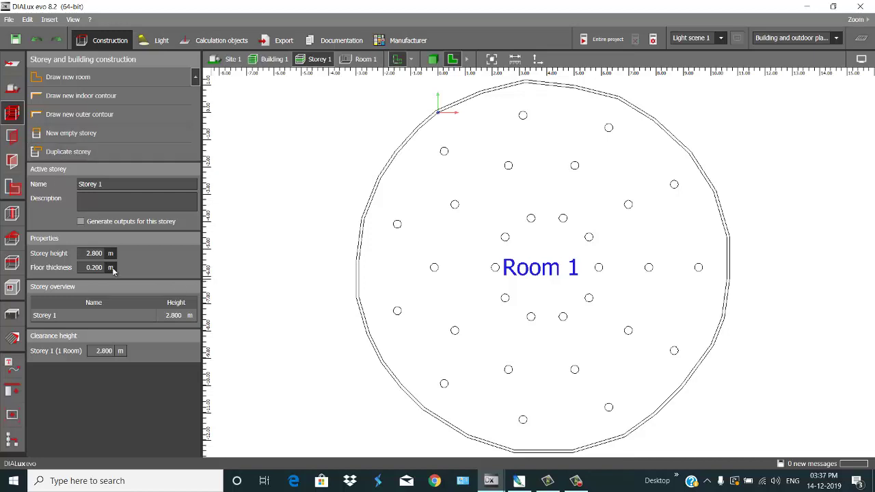
pyautogui.click(8, 315)
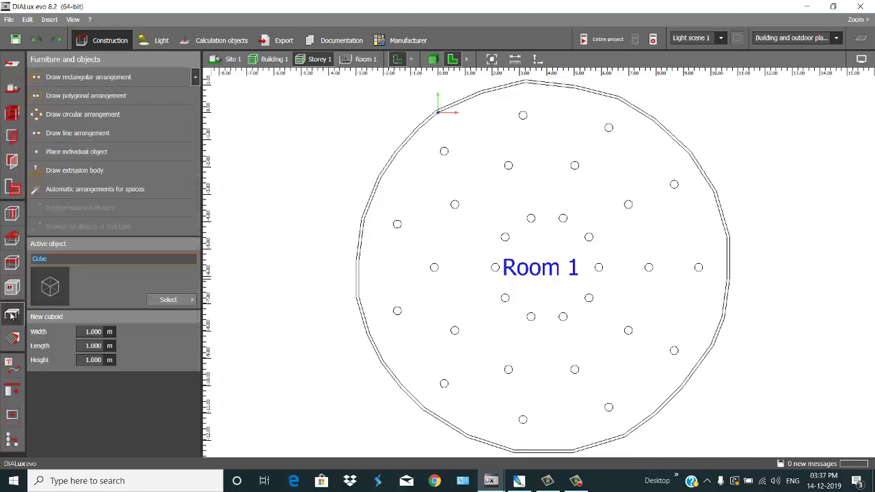
pyautogui.click(186, 302)
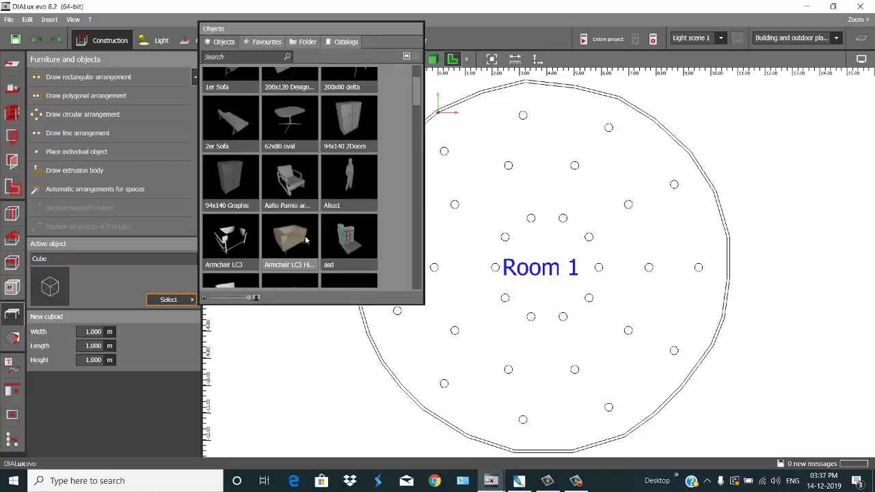
pyautogui.click(299, 240)
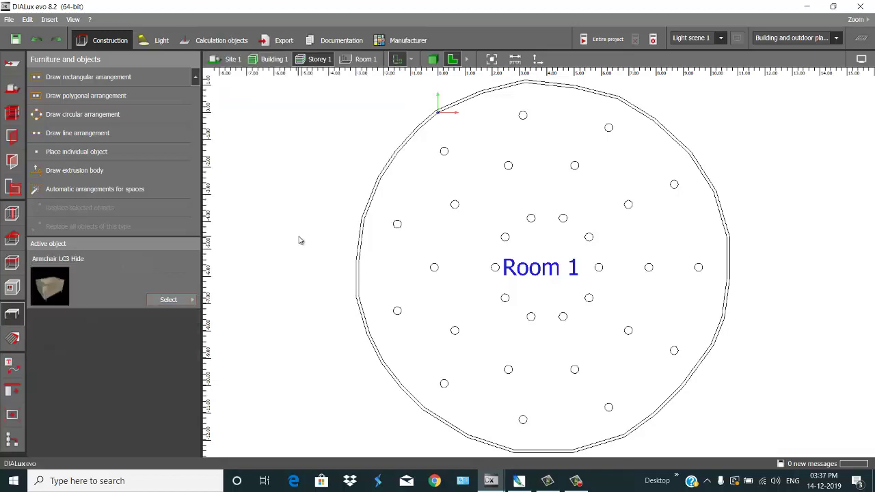
pyautogui.click(94, 117)
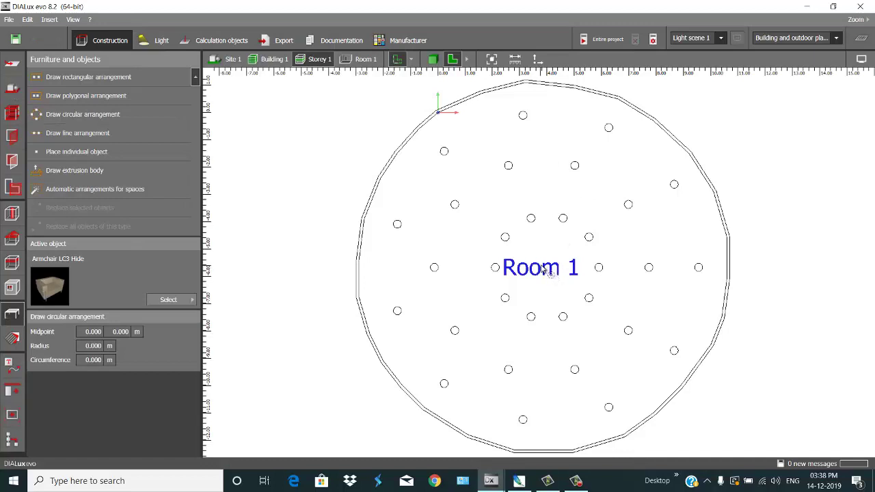
pyautogui.click(542, 268)
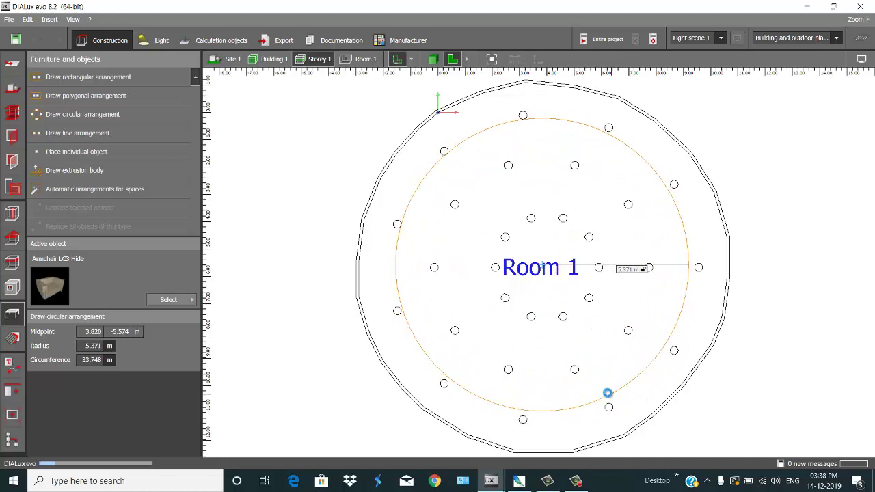
pyautogui.click(608, 393)
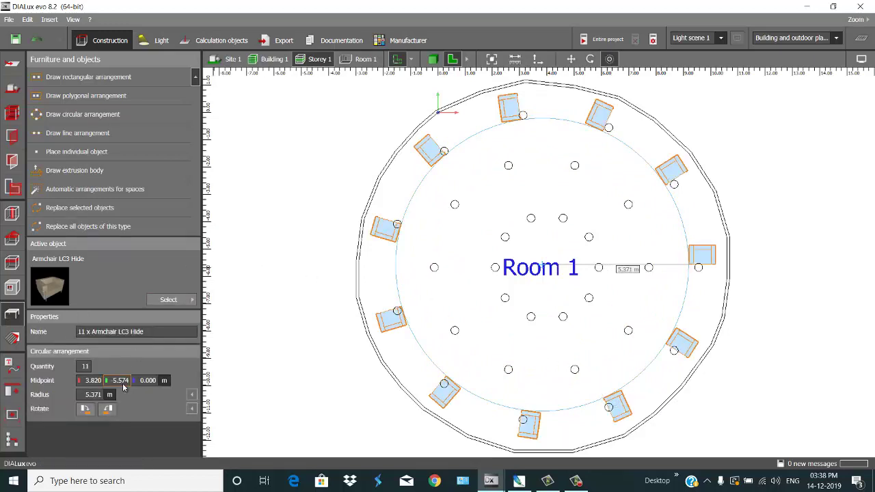
pyautogui.click(84, 409)
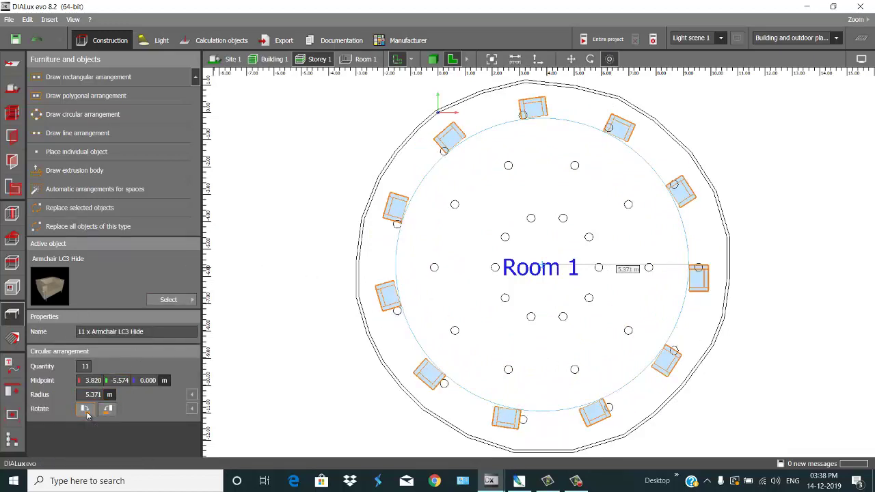
# Draw a circular arrangement of 62x80 oval tables inside the armchair ring with a radius of about 4.43 m.
pyautogui.click(184, 301)
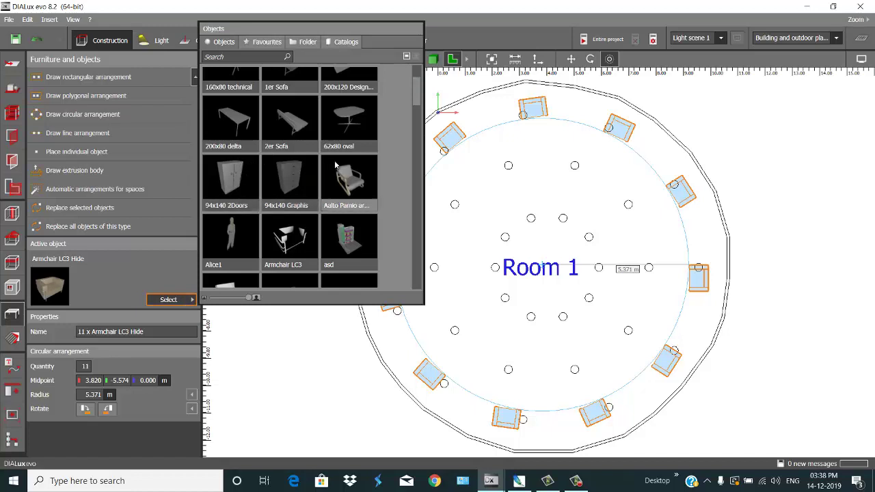
pyautogui.scroll(1, 335, 164)
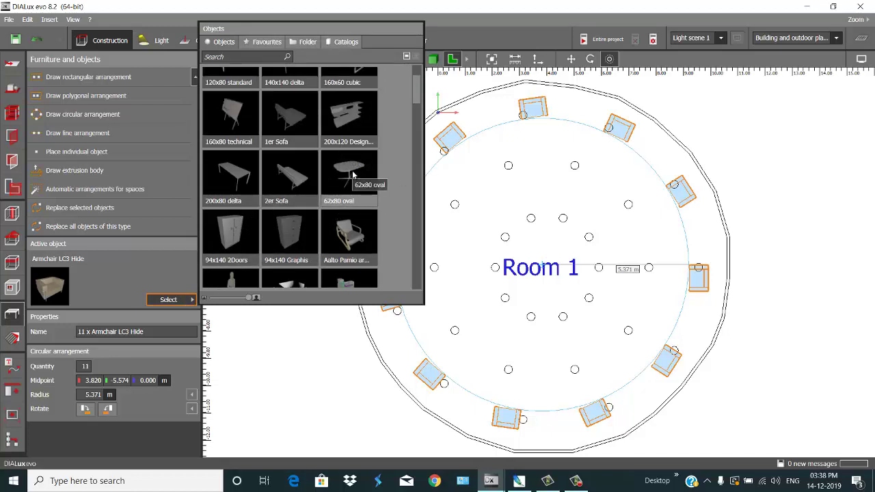
pyautogui.click(350, 175)
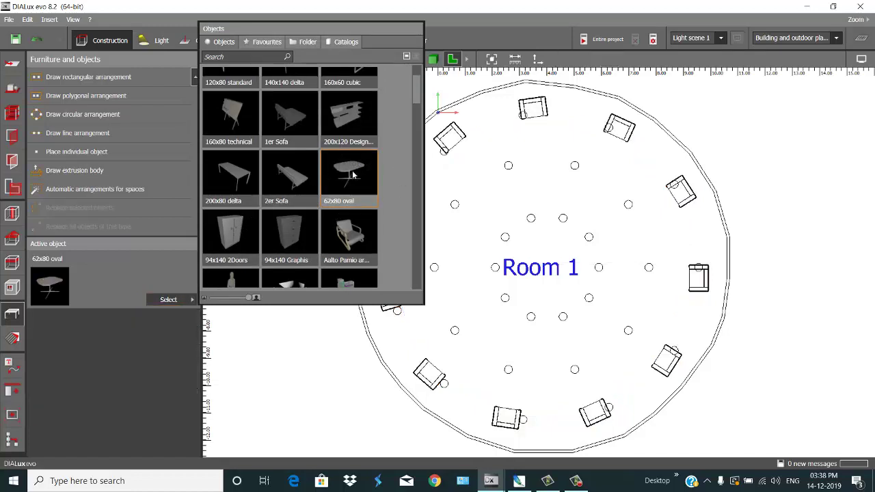
pyautogui.click(77, 115)
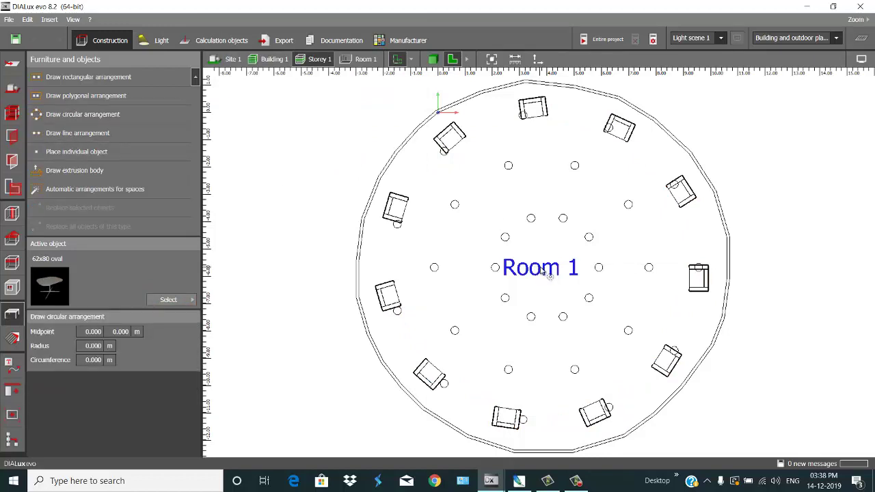
pyautogui.click(541, 268)
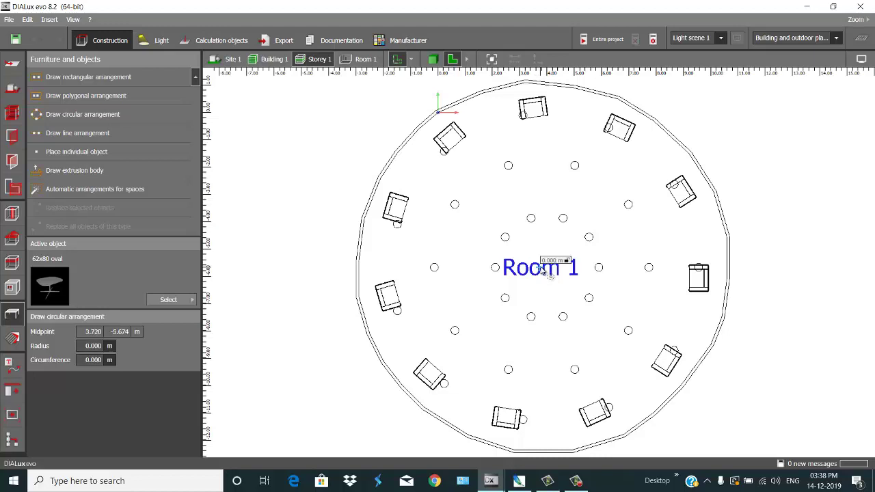
pyautogui.click(577, 382)
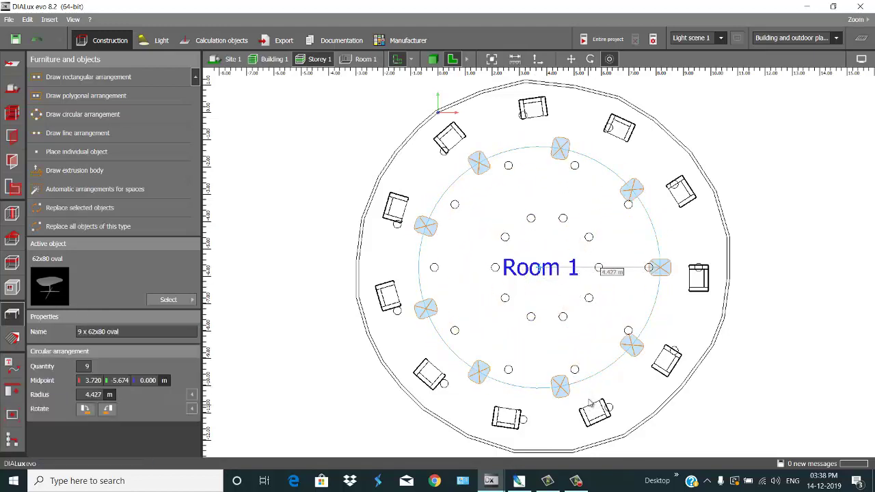
pyautogui.click(576, 481)
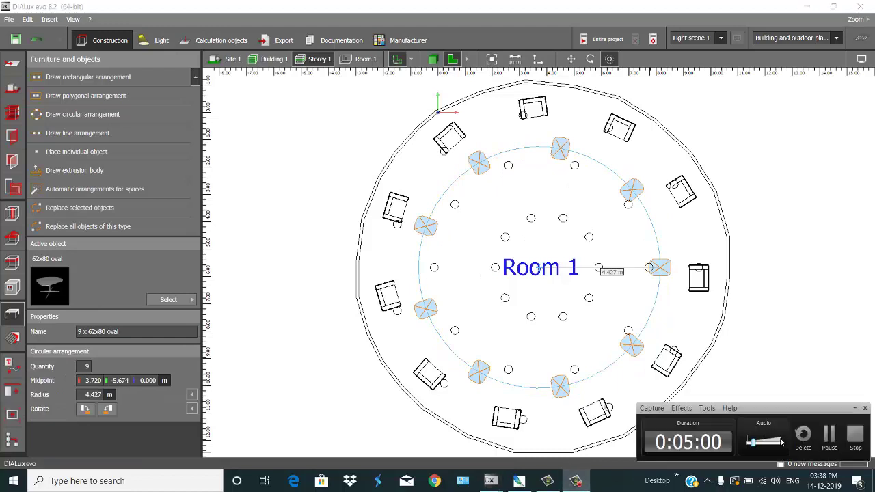
pyautogui.click(823, 439)
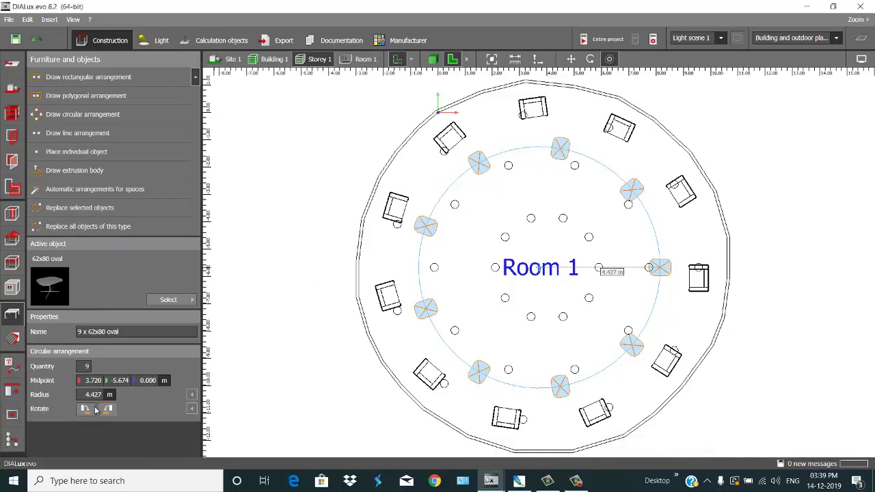
# Rotate each oval table a quarter turn in place and try turning the whole table ring about its centre.
pyautogui.click(87, 409)
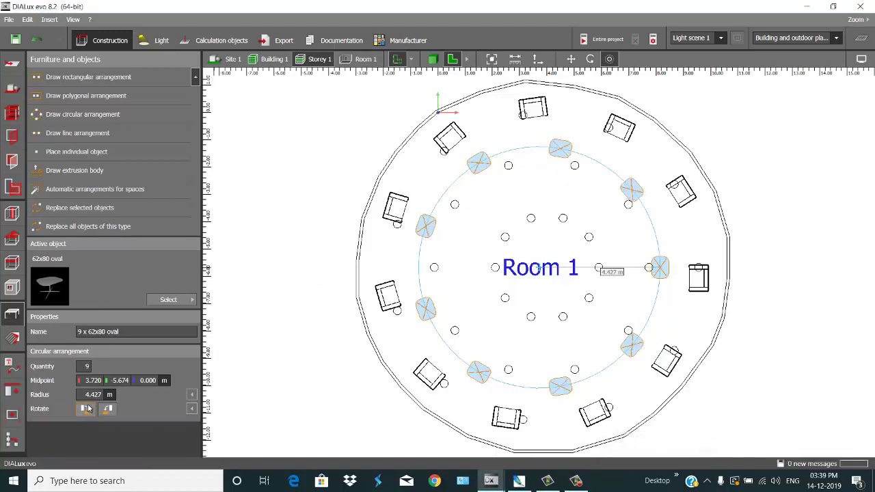
pyautogui.click(590, 58)
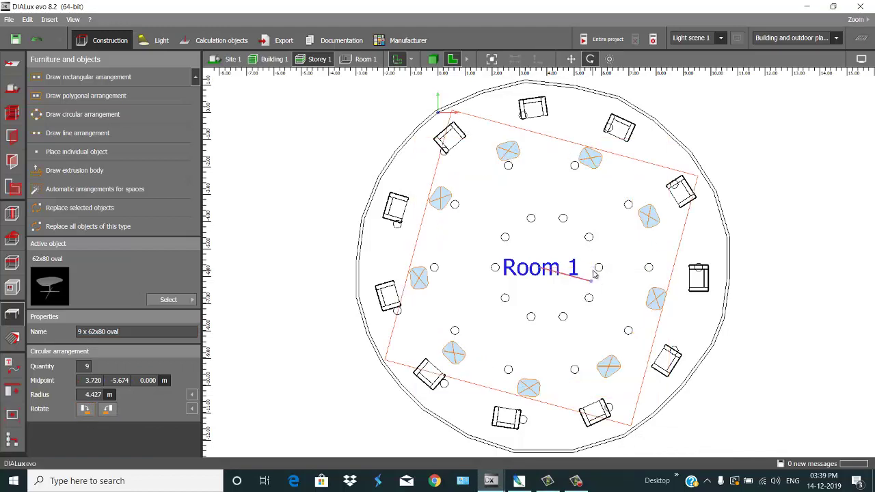
pyautogui.click(599, 270)
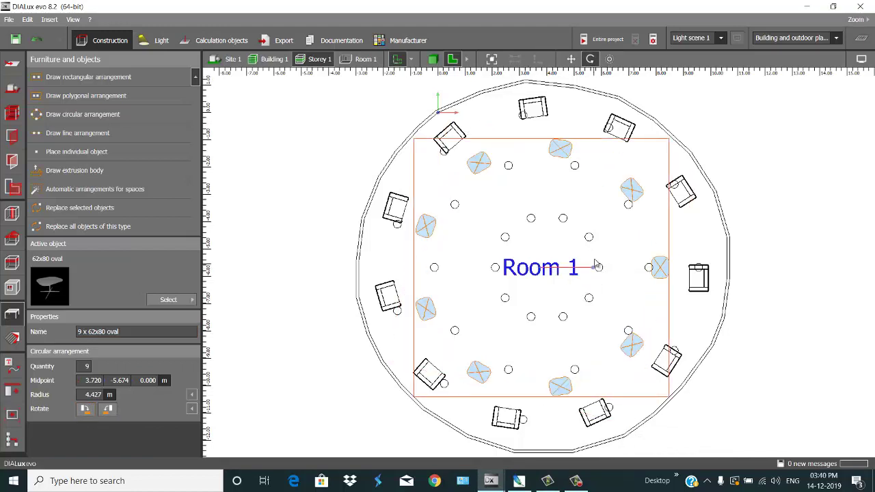
# Choose the Round window as the active building opening for the storey's walls.
pyautogui.click(433, 59)
pyautogui.moveTo(507, 202); pyautogui.dragTo(446, 130, button='right')
pyautogui.click(453, 60)
pyautogui.click(13, 136)
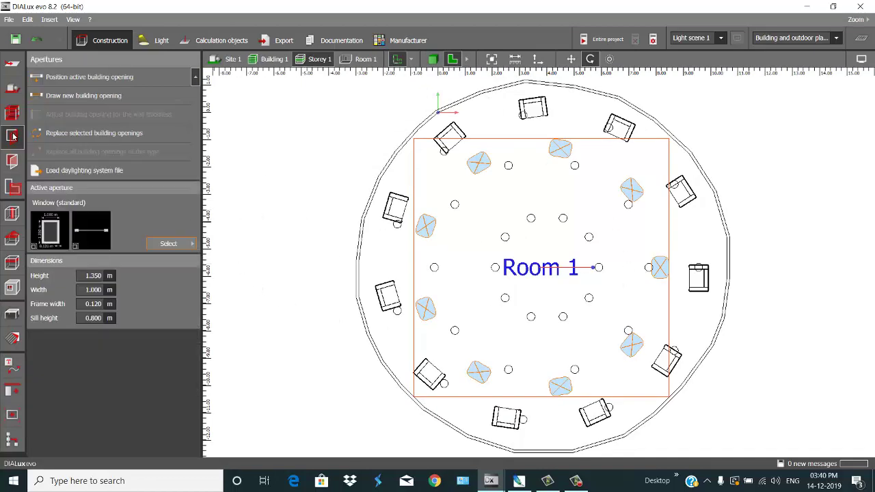
pyautogui.click(193, 244)
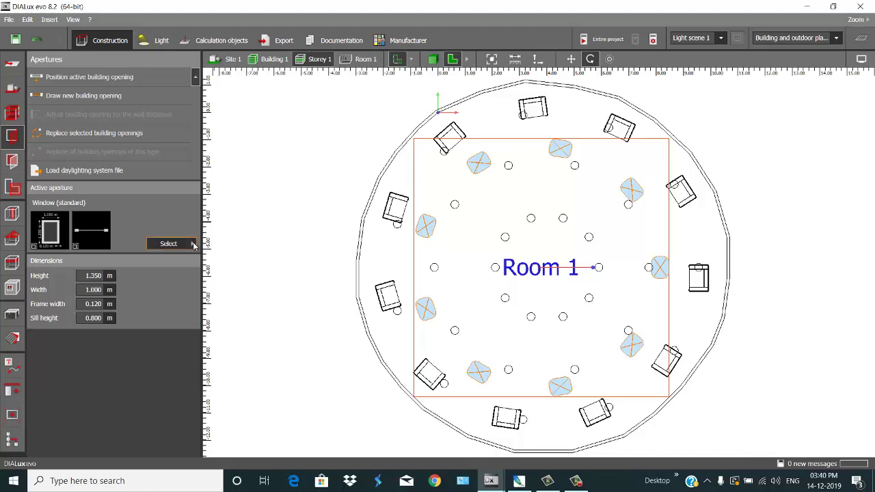
pyautogui.click(190, 244)
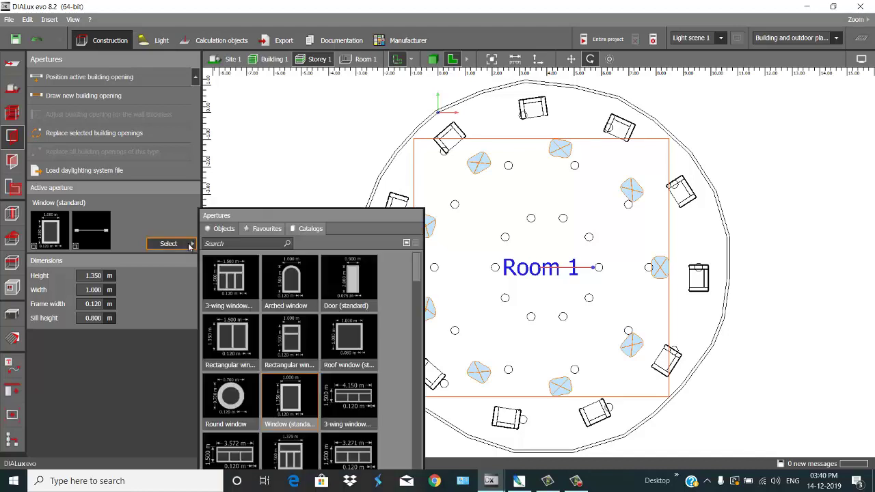
pyautogui.click(231, 396)
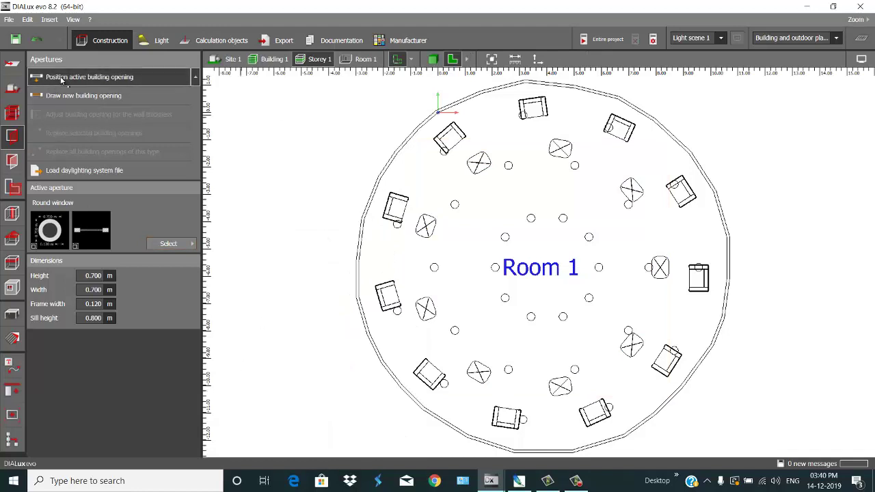
# Place the Round window in the wall segments one after another all the way around the circular room.
pyautogui.click(359, 259)
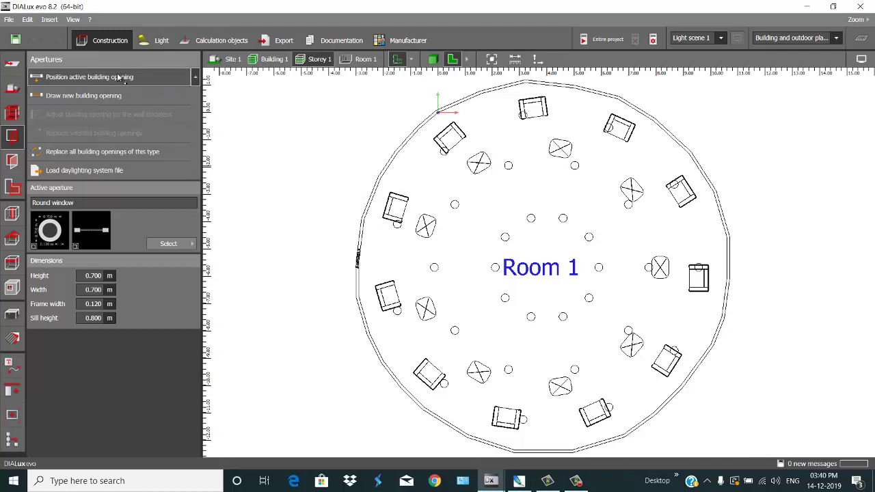
pyautogui.click(371, 200)
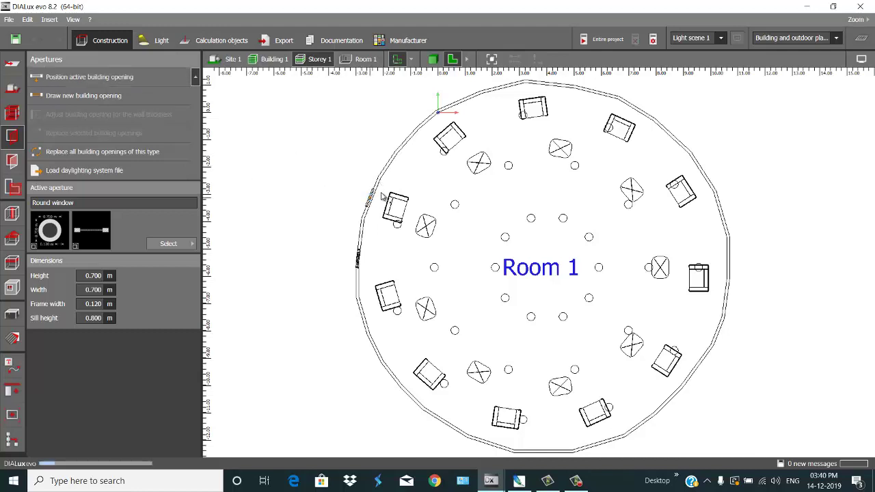
pyautogui.click(396, 158)
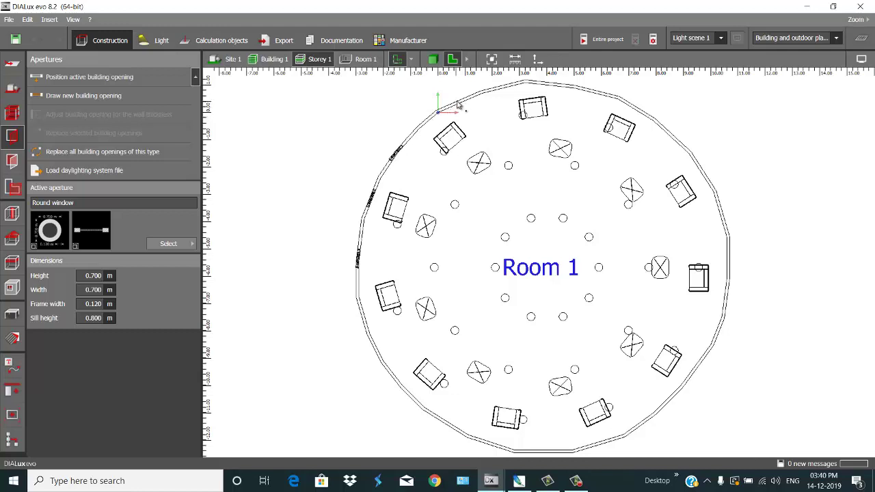
pyautogui.click(514, 88)
pyautogui.click(568, 88)
pyautogui.click(627, 107)
pyautogui.click(678, 146)
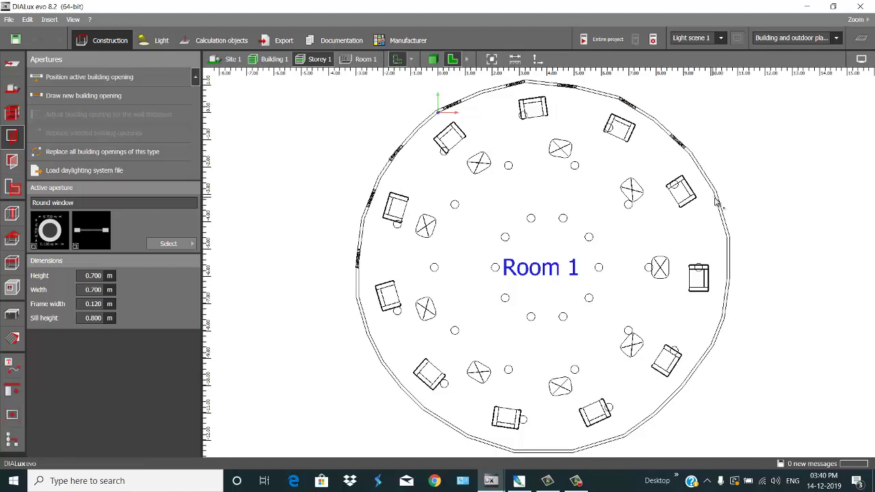
pyautogui.click(716, 200)
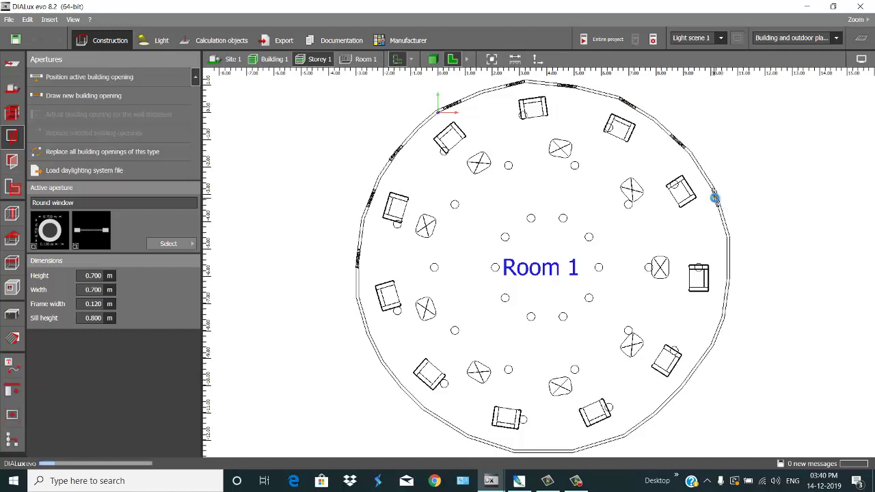
pyautogui.click(729, 260)
pyautogui.click(722, 318)
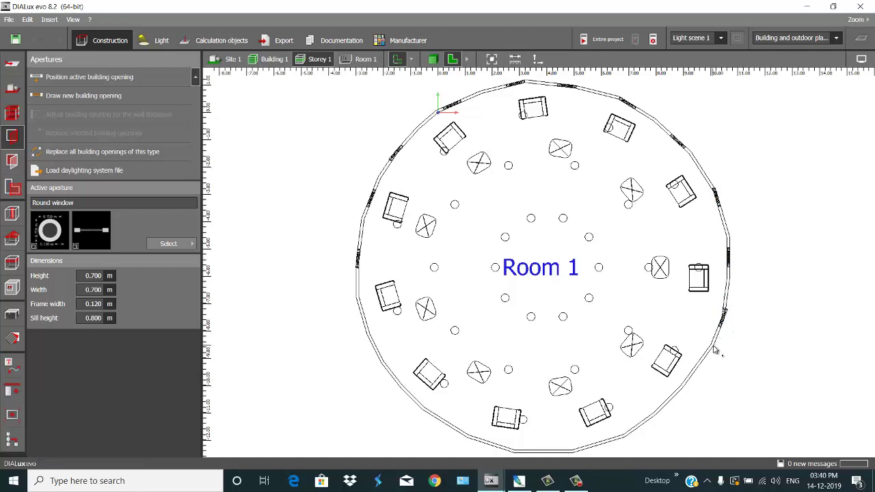
pyautogui.click(709, 353)
pyautogui.click(658, 410)
pyautogui.click(626, 438)
pyautogui.click(579, 451)
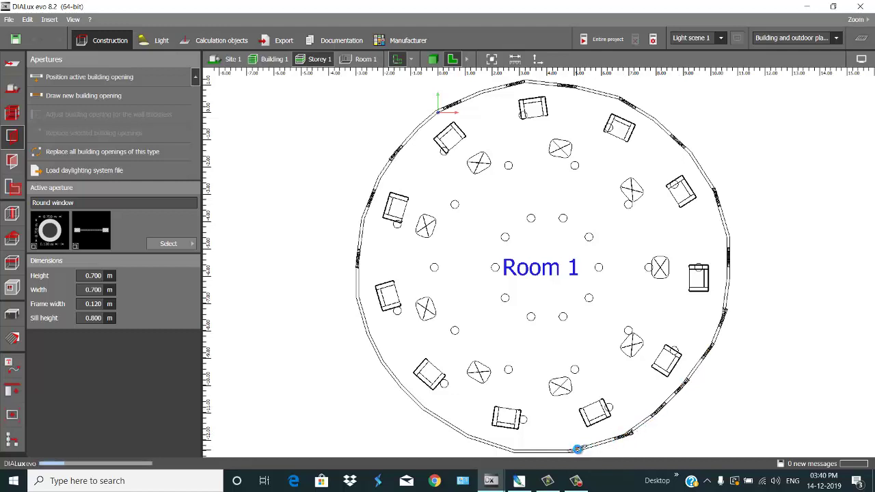
pyautogui.click(531, 453)
pyautogui.click(480, 442)
pyautogui.click(438, 418)
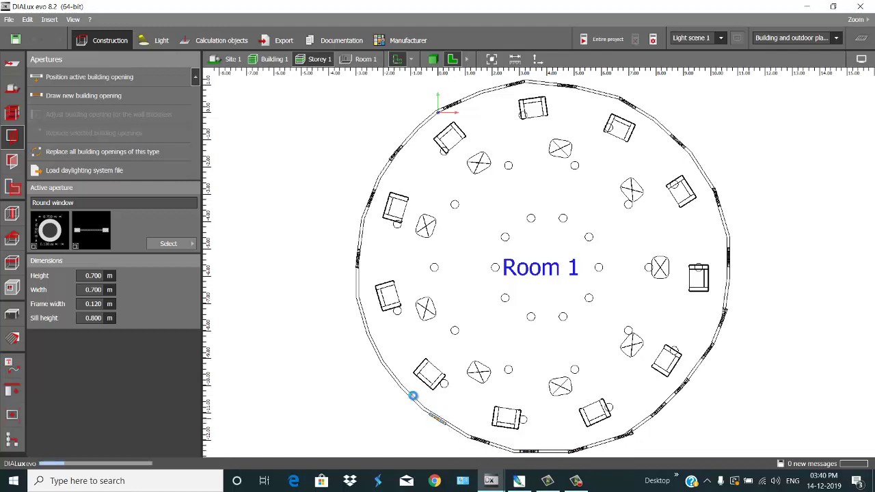
pyautogui.click(407, 394)
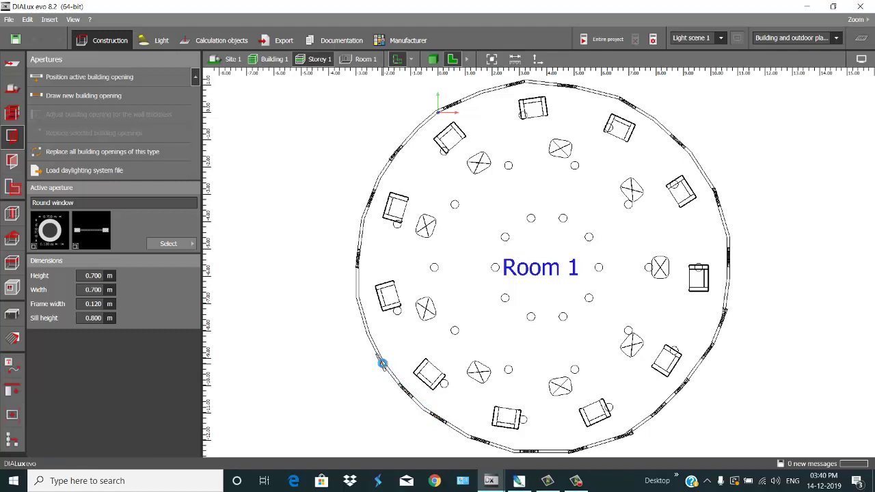
pyautogui.click(383, 364)
pyautogui.click(364, 320)
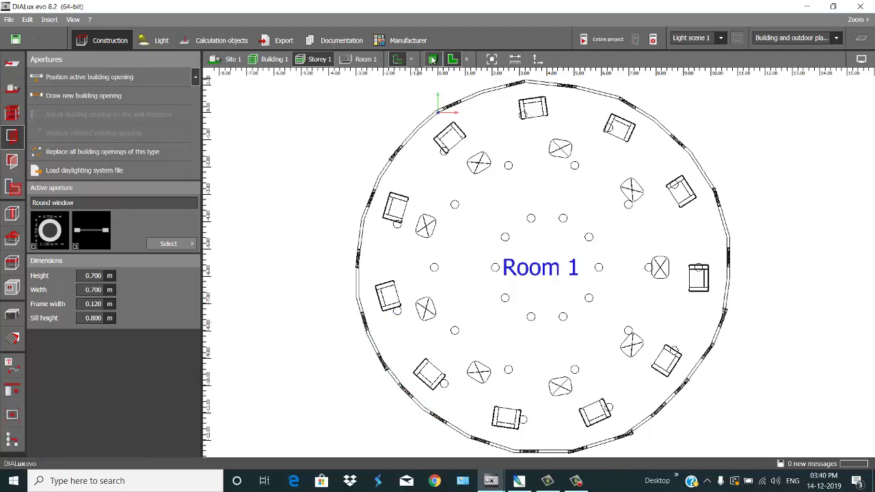
# Show the storey in 3D and apply the Linoleum2 texture from the material catalog to the room's floor.
pyautogui.click(432, 60)
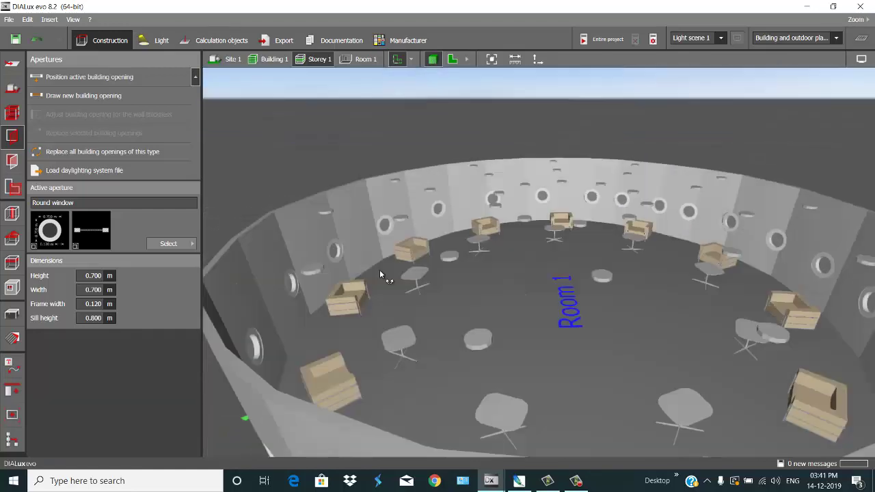
pyautogui.moveTo(381, 275); pyautogui.dragTo(279, 228)
pyautogui.moveTo(506, 275); pyautogui.dragTo(554, 297)
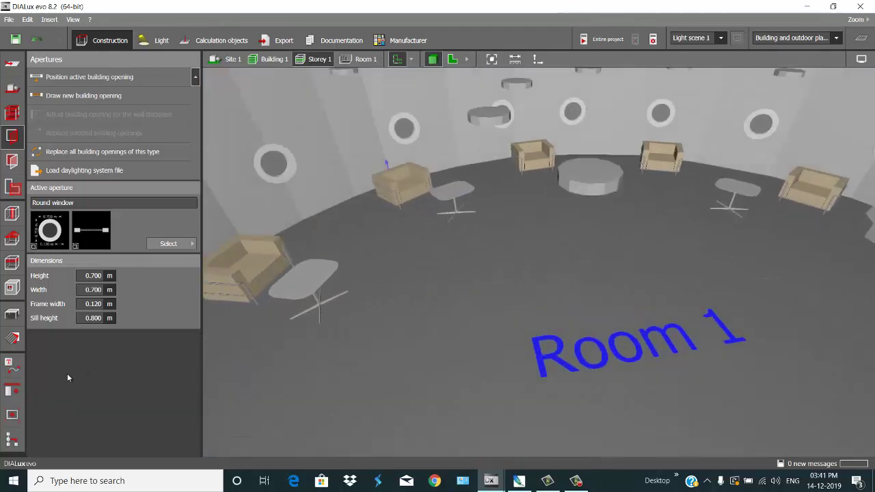
pyautogui.click(11, 338)
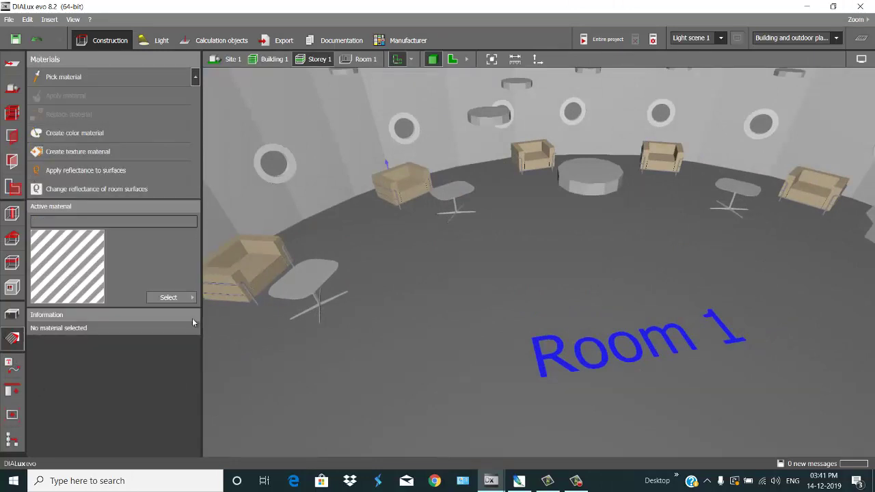
pyautogui.click(183, 299)
pyautogui.click(468, 260)
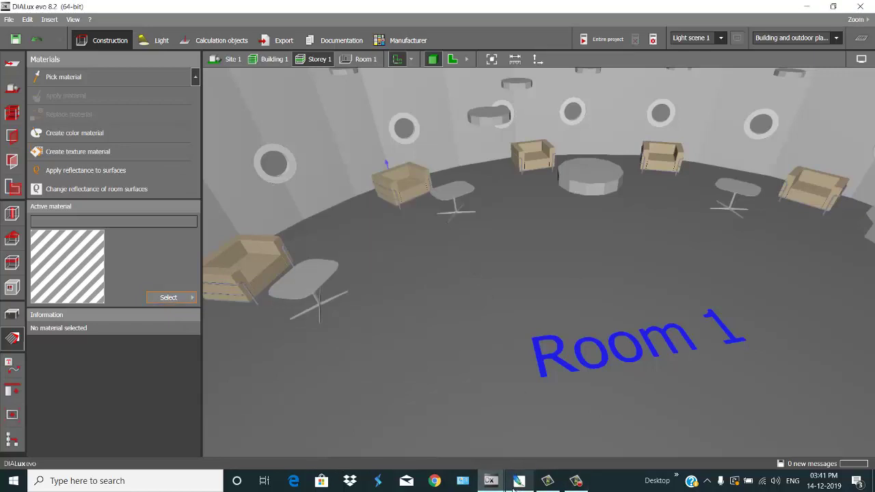
pyautogui.moveTo(518, 482)
pyautogui.click(498, 438)
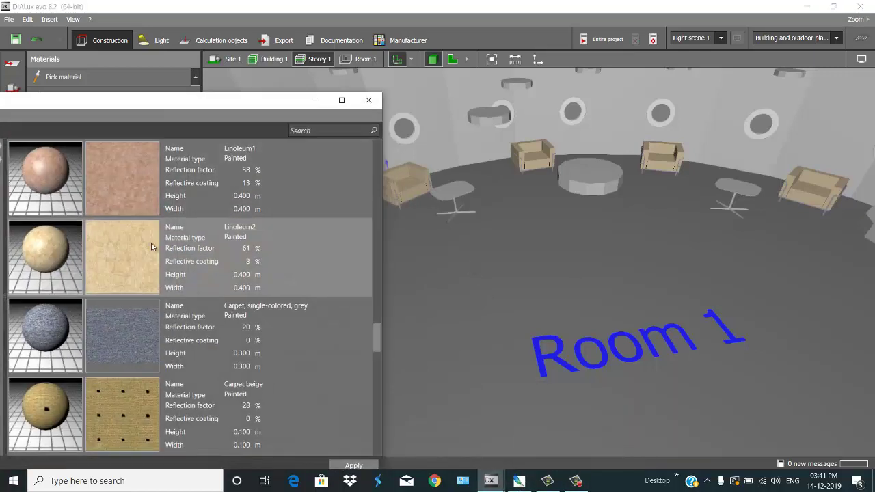
pyautogui.moveTo(185, 95); pyautogui.dragTo(636, 113)
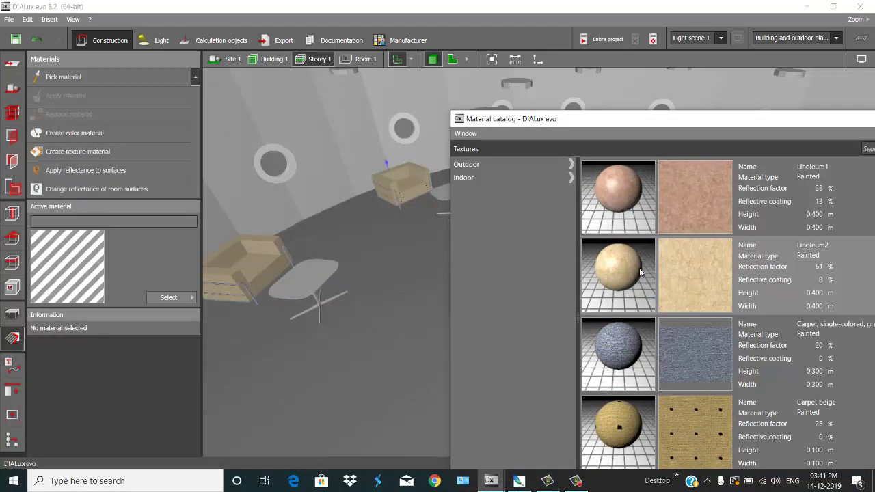
pyautogui.moveTo(368, 398); pyautogui.dragTo(389, 387)
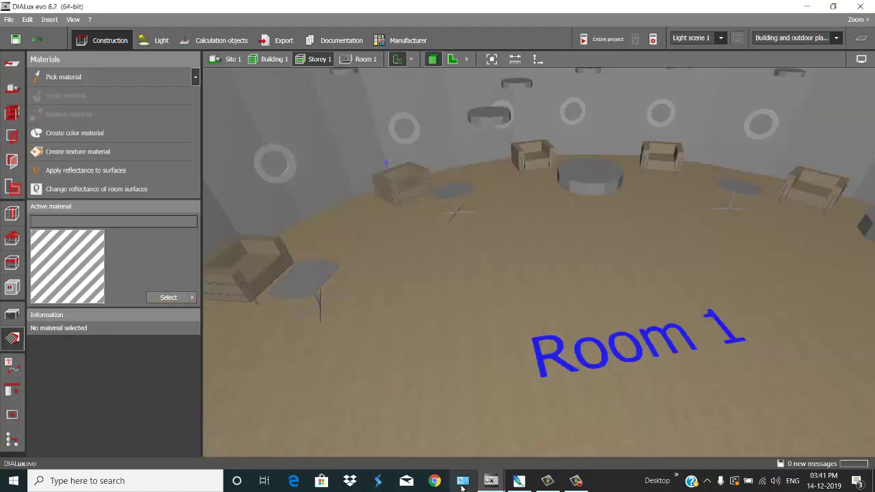
# Apply the Linoleum1 texture from the material catalog to the top of one oval table.
pyautogui.moveTo(520, 482)
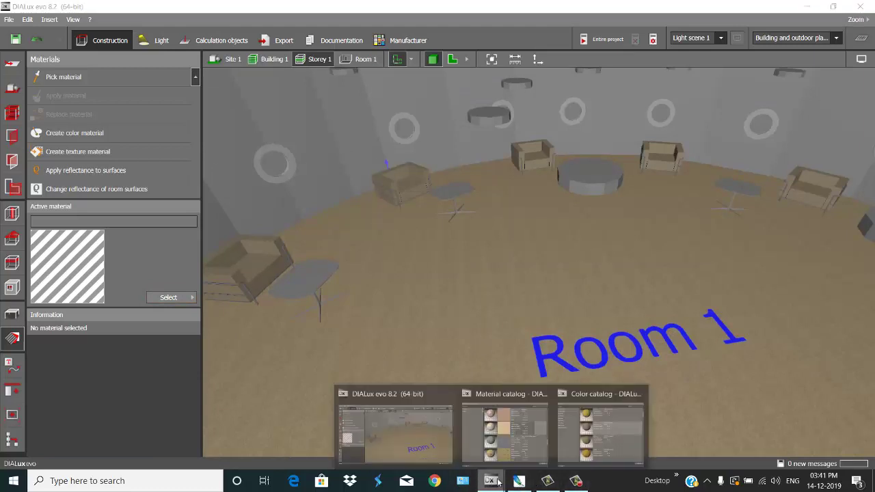
pyautogui.click(528, 442)
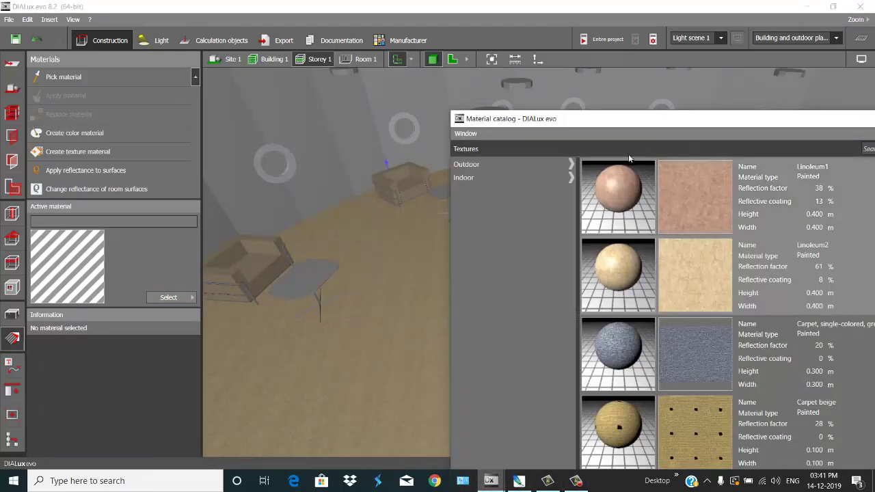
pyautogui.moveTo(647, 124); pyautogui.dragTo(629, 146)
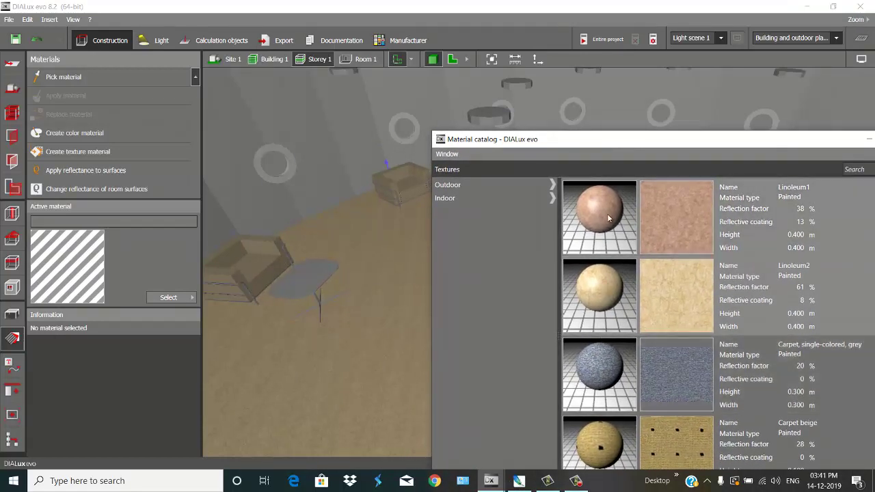
pyautogui.moveTo(608, 217); pyautogui.dragTo(291, 337)
pyautogui.moveTo(303, 286); pyautogui.dragTo(319, 289)
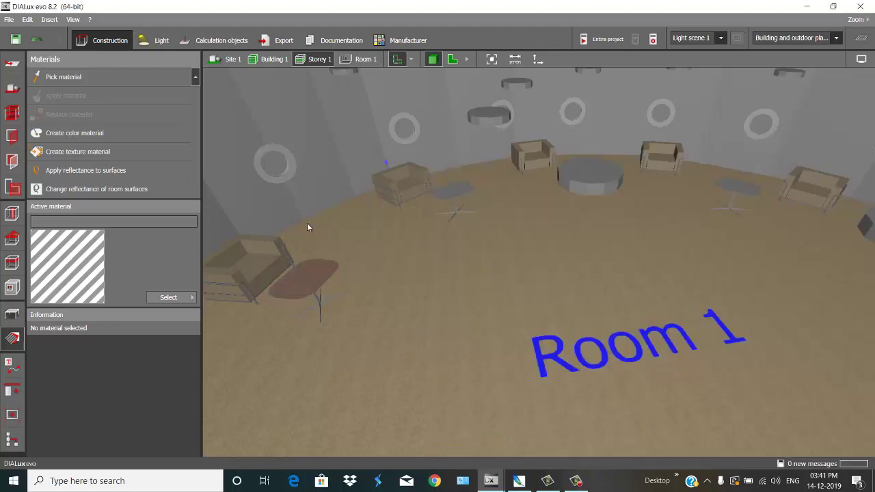
# Pick up Linoleum1 from the textured tabletop and apply it to the tops of the remaining oval tables around the room.
pyautogui.click(71, 85)
pyautogui.click(313, 270)
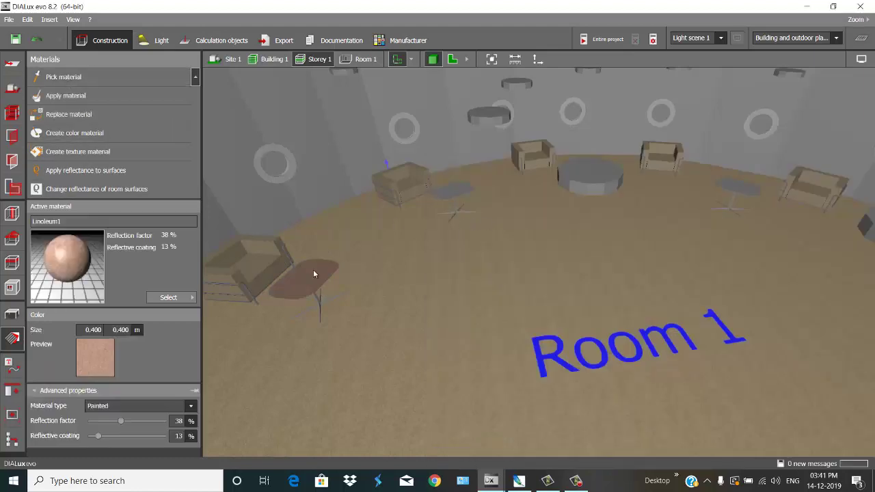
pyautogui.click(472, 195)
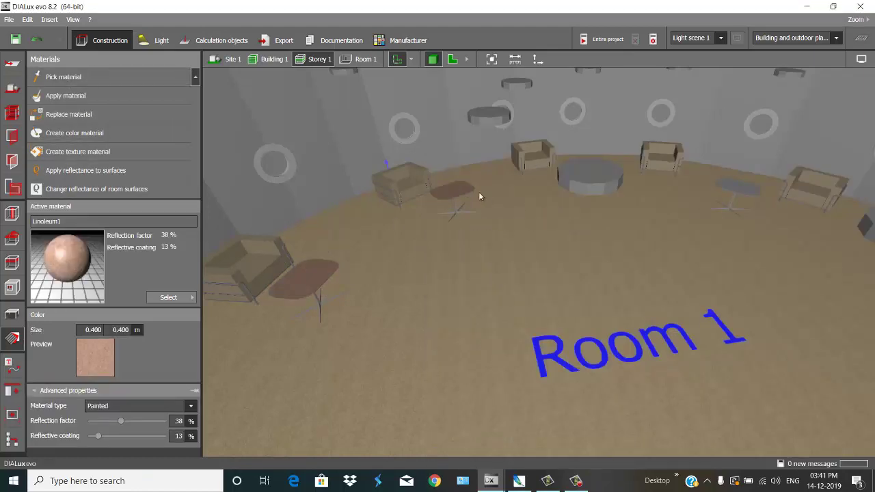
pyautogui.moveTo(738, 256); pyautogui.dragTo(735, 245)
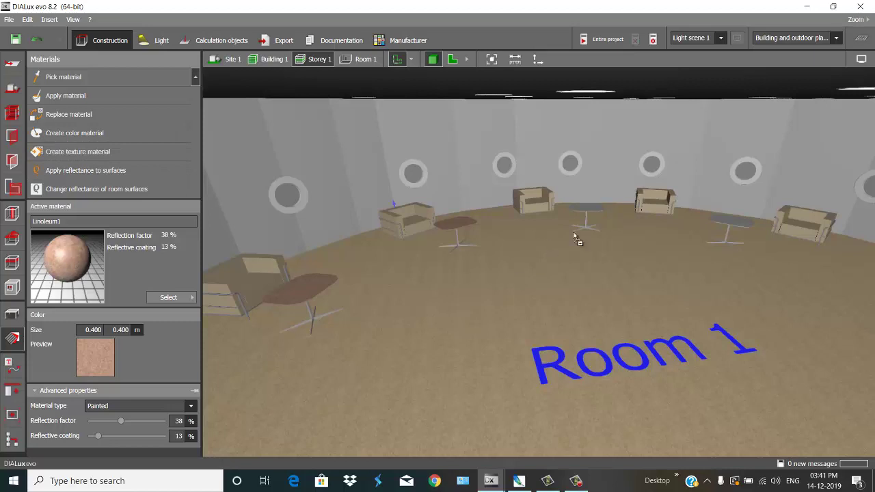
pyautogui.click(586, 207)
pyautogui.scroll(-3, 635, 290)
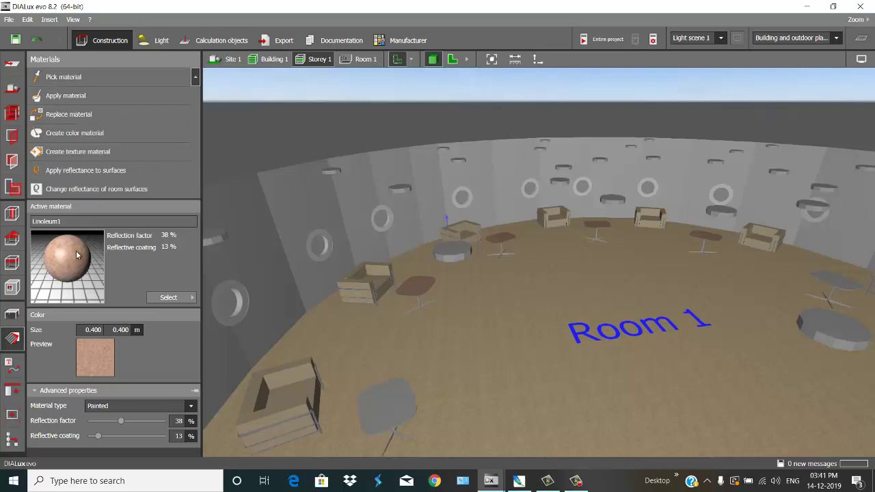
pyautogui.click(829, 281)
pyautogui.scroll(-2, 404, 333)
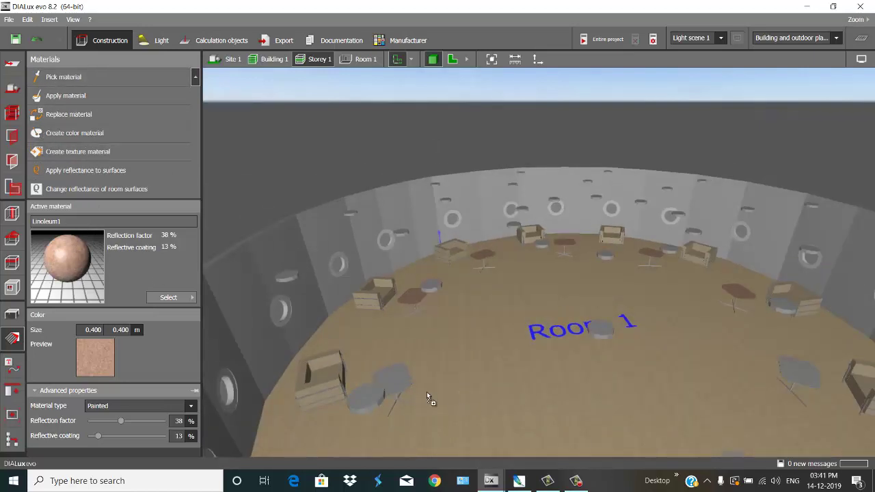
pyautogui.click(401, 387)
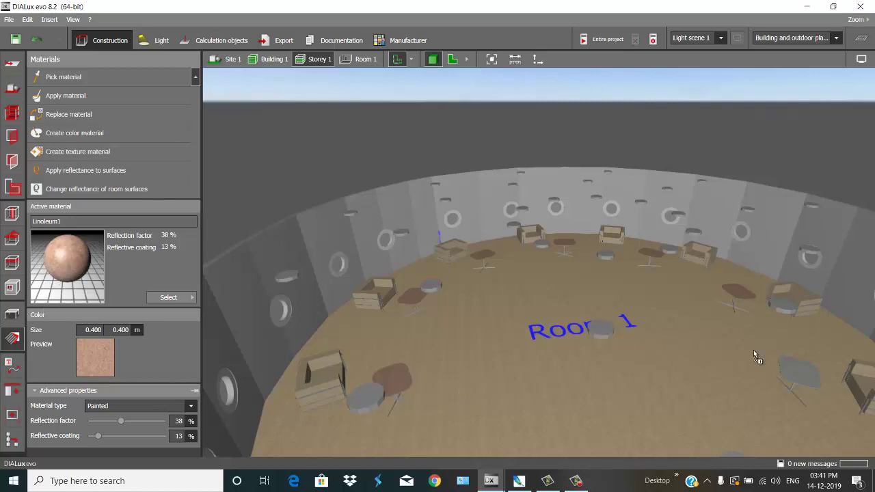
pyautogui.scroll(-3, 652, 330)
pyautogui.moveTo(651, 371); pyautogui.dragTo(499, 398, button='middle')
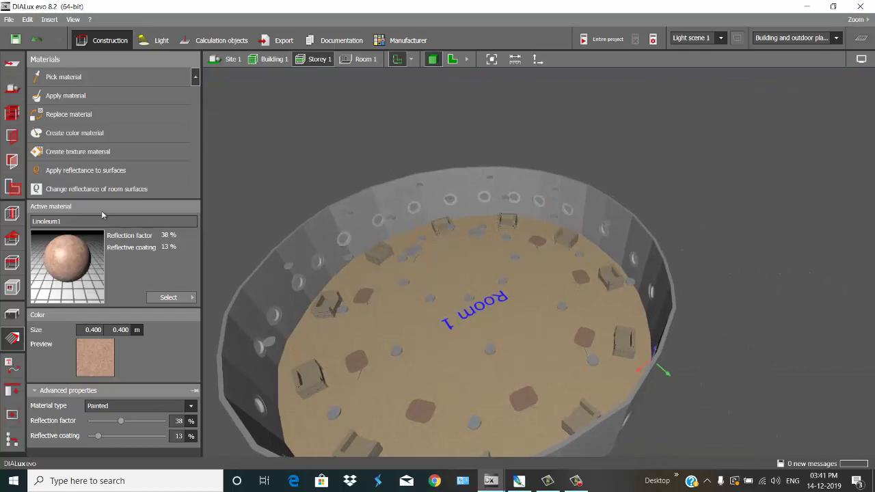
pyautogui.click(415, 253)
# Pick up the wall's material and change its colour to a dark brown with red 89, green 55 and blue 47.
pyautogui.moveTo(490, 252); pyautogui.dragTo(592, 308)
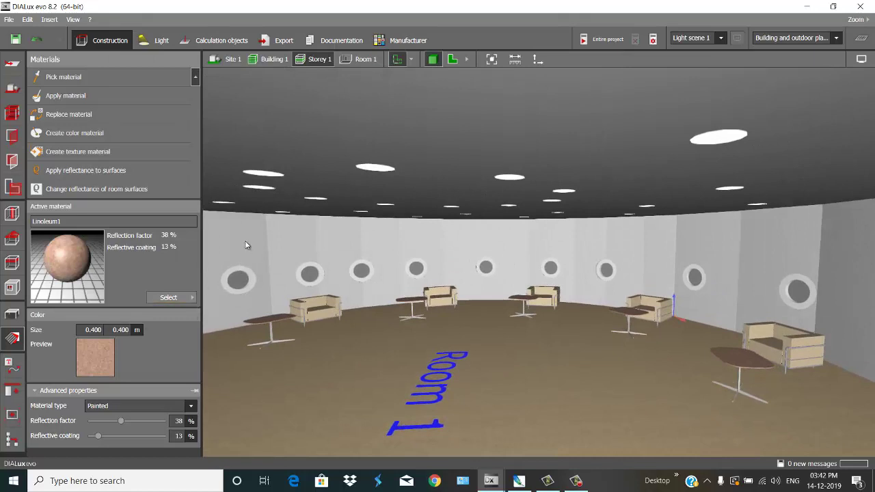
pyautogui.click(63, 76)
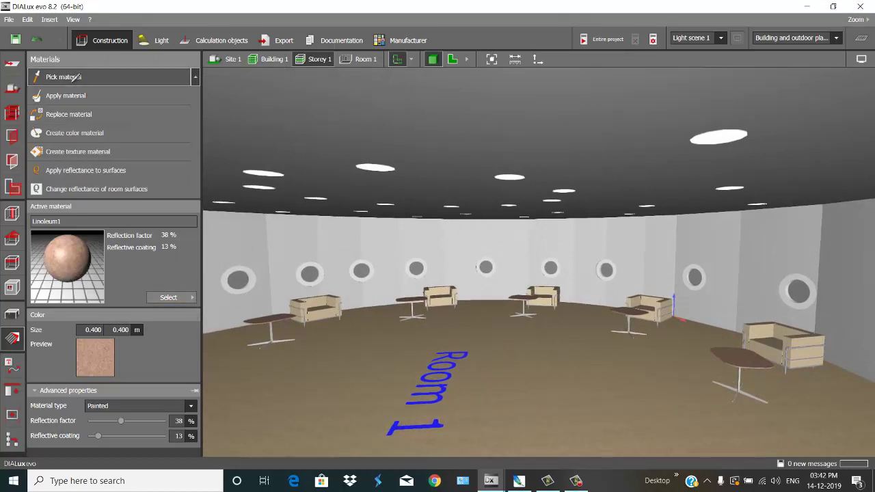
pyautogui.click(471, 244)
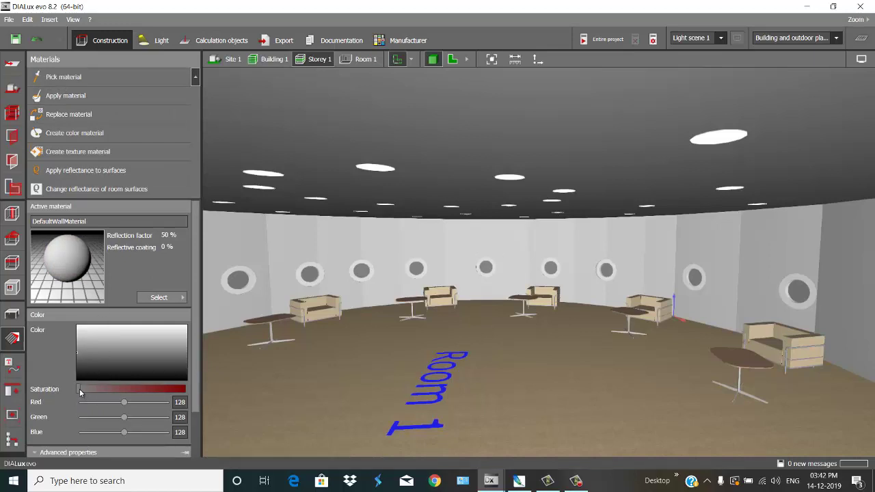
pyautogui.moveTo(80, 389); pyautogui.dragTo(126, 388)
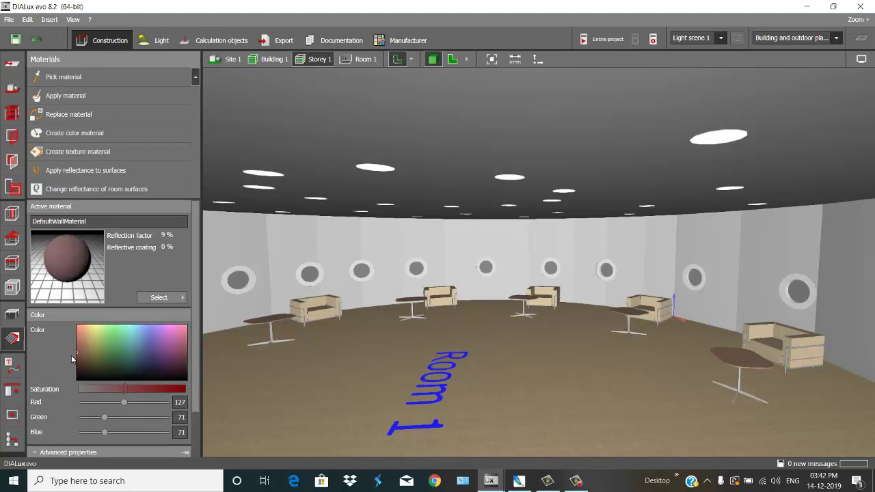
pyautogui.moveTo(77, 354); pyautogui.dragTo(80, 360)
pyautogui.moveTo(126, 395); pyautogui.dragTo(127, 389)
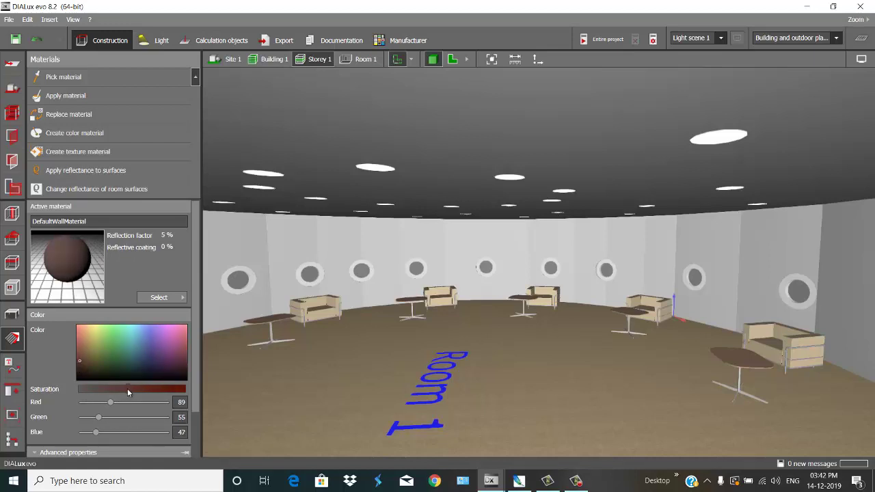
# Set the brown wall material's type to Painted in its advanced properties.
pyautogui.moveTo(197, 398); pyautogui.dragTo(199, 443)
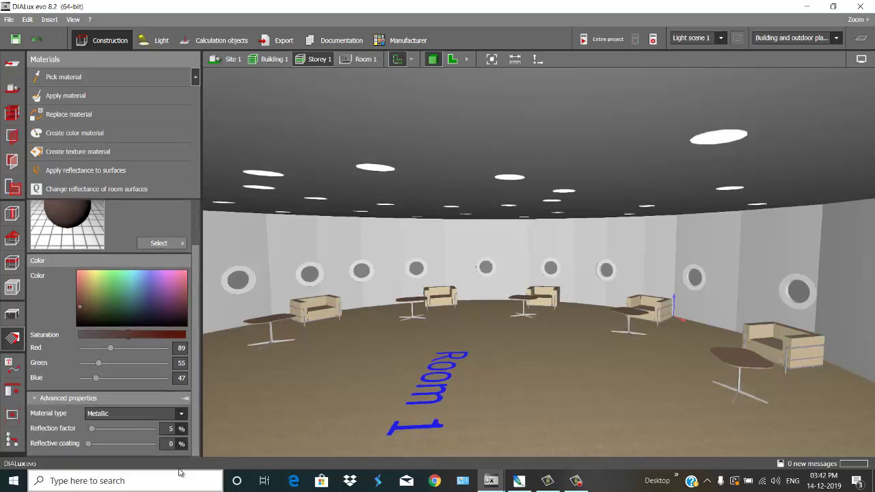
pyautogui.click(157, 414)
pyautogui.click(99, 436)
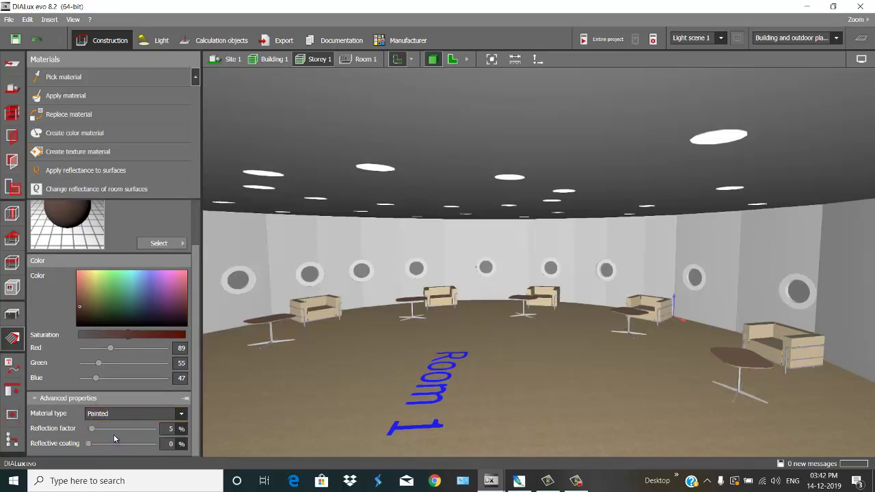
# Set the painted brown material to 7% reflection factor and 6% reflective coating, and make the metallic material white with red, green and blue 255.
pyautogui.moveTo(92, 429); pyautogui.dragTo(93, 444)
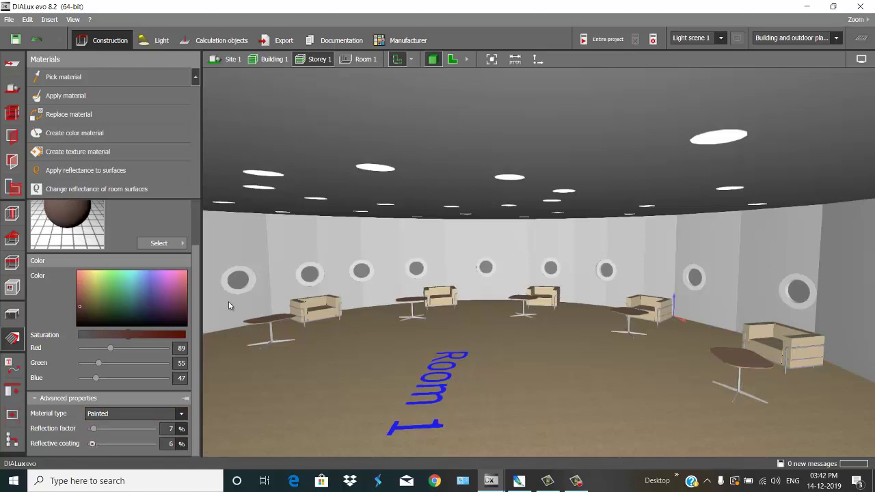
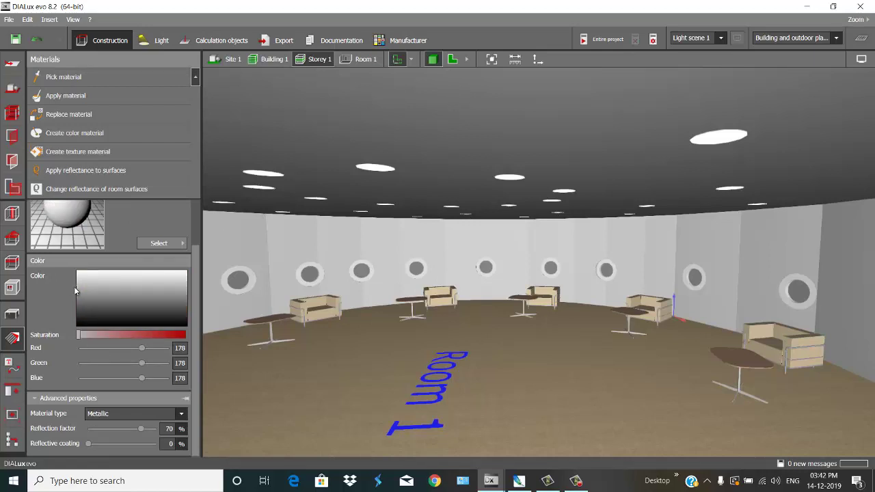
pyautogui.click(76, 273)
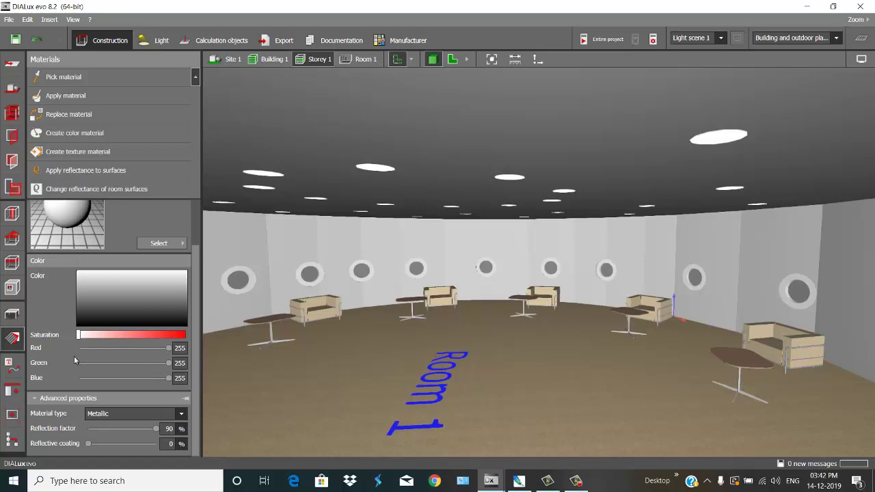
# Calculate the entire project's lighting and inspect the lit room in 3D with the results overview hidden.
pyautogui.click(592, 44)
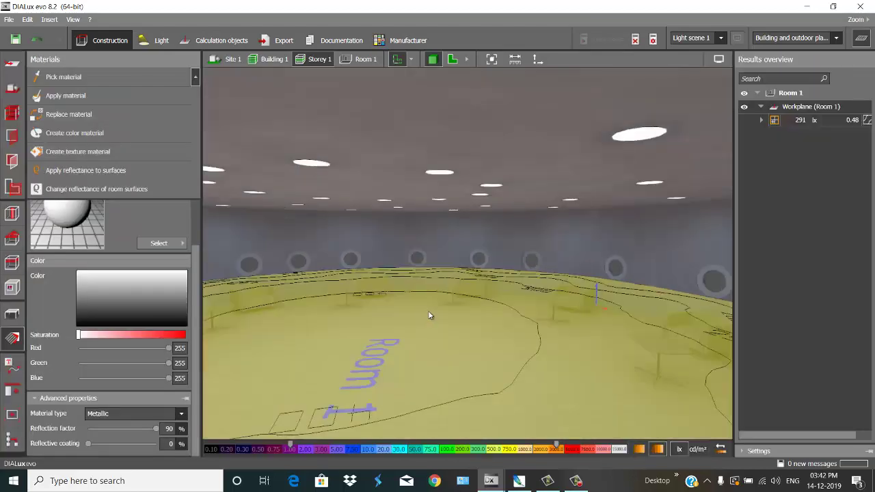
pyautogui.click(863, 39)
pyautogui.scroll(3, 588, 311)
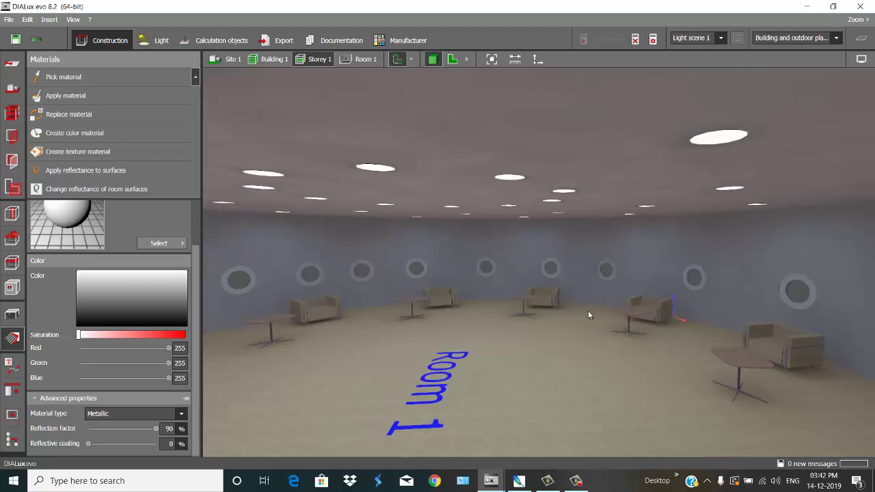
pyautogui.scroll(-5, 595, 317)
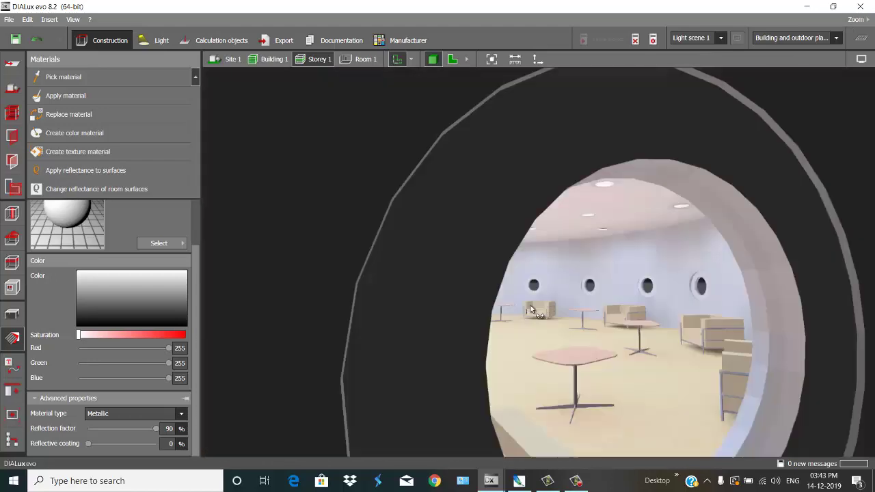
pyautogui.scroll(3, 561, 304)
pyautogui.moveTo(570, 309); pyautogui.dragTo(597, 312)
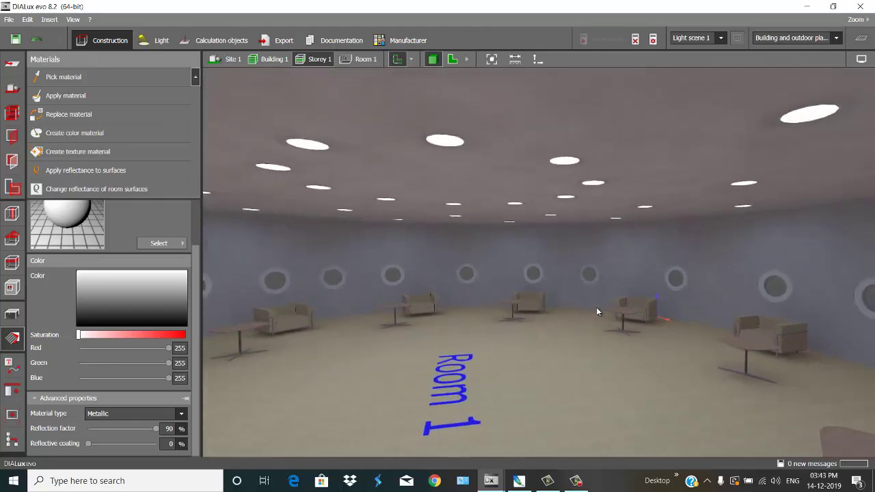
# Show the results in the floor plan and replace the Room 1 workplane's isolines with a value chart.
pyautogui.click(862, 58)
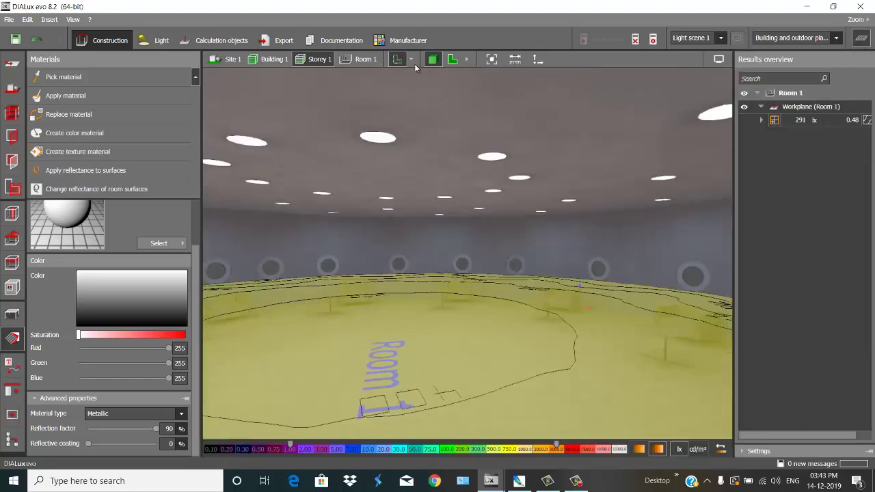
pyautogui.click(455, 59)
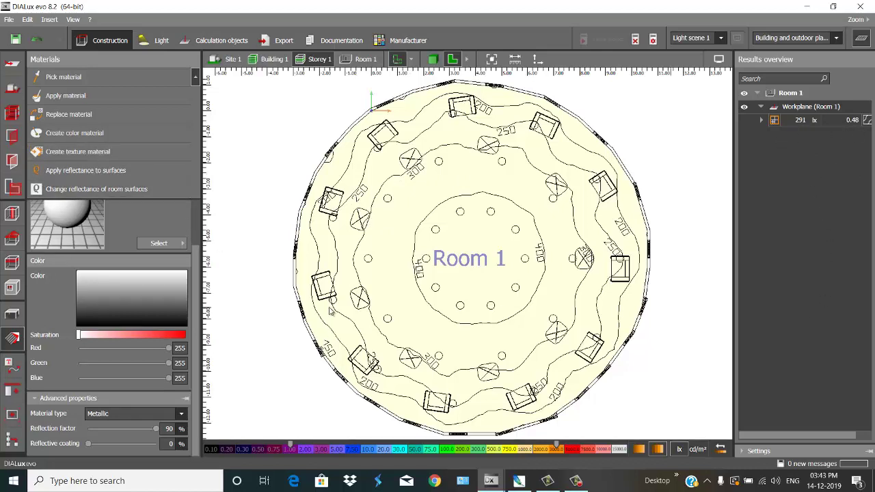
pyautogui.click(210, 42)
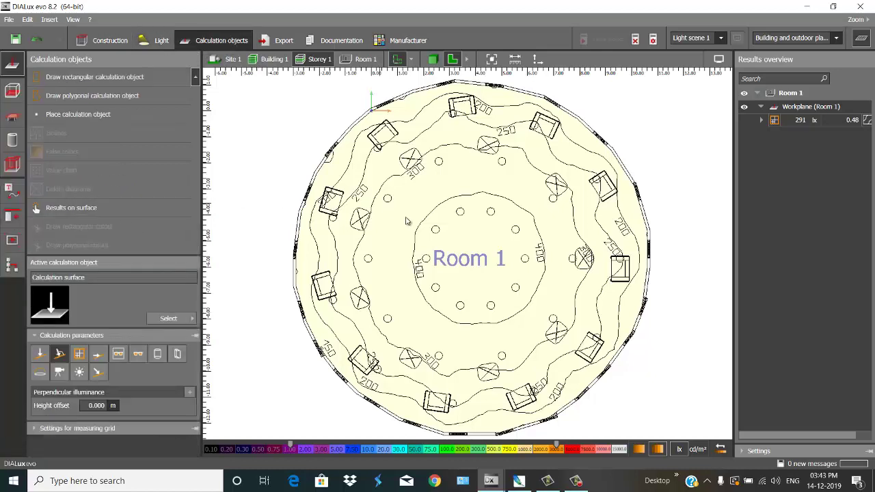
pyautogui.click(409, 223)
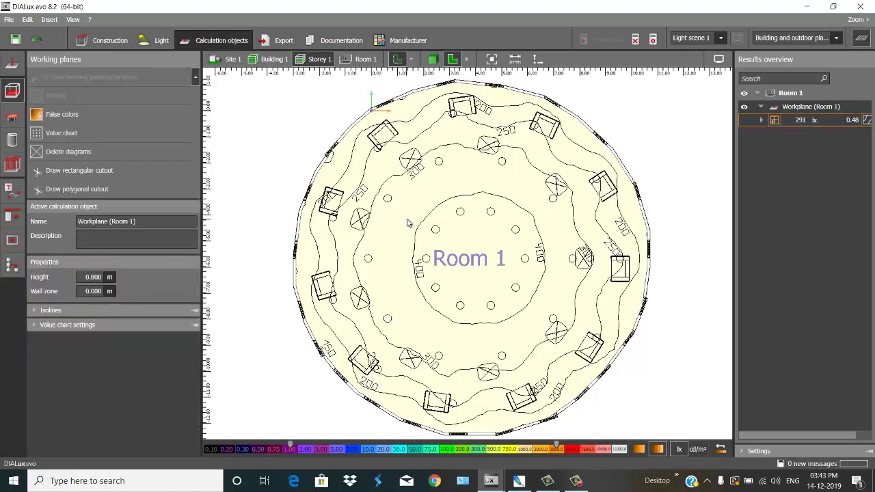
pyautogui.click(67, 152)
pyautogui.click(68, 134)
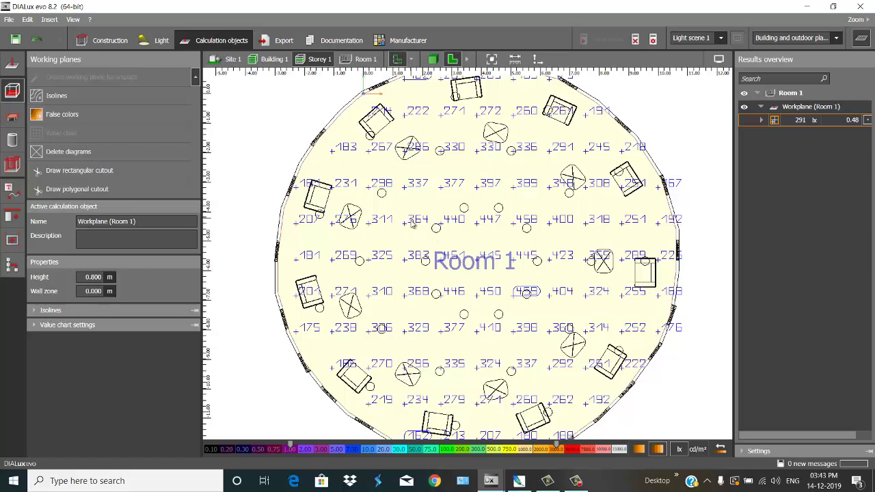
# Set the workplane value chart's font size to user defined at 0.150 m and check the illuminance values across the plan.
pyautogui.click(86, 326)
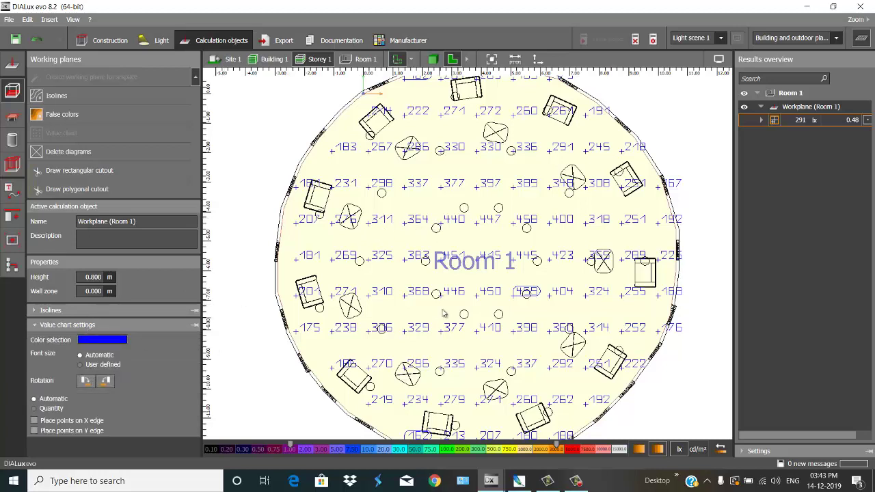
pyautogui.click(86, 365)
pyautogui.click(94, 376)
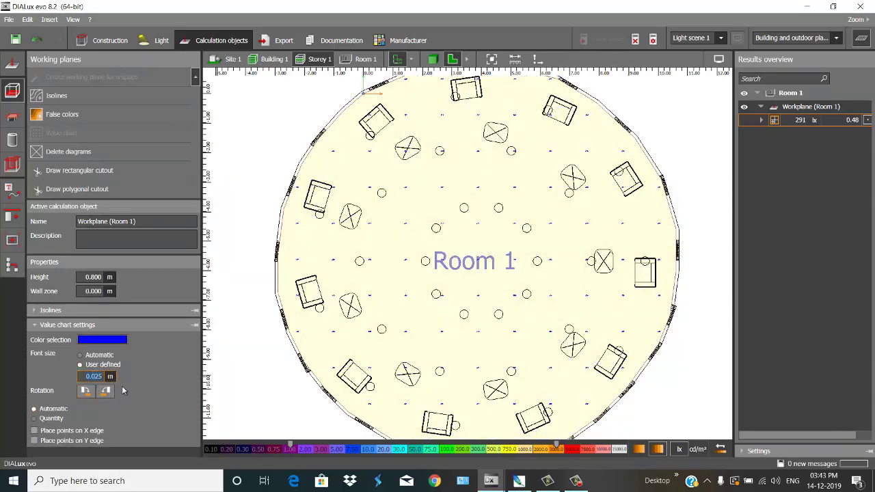
pyautogui.write('.1')
pyautogui.press('Return')
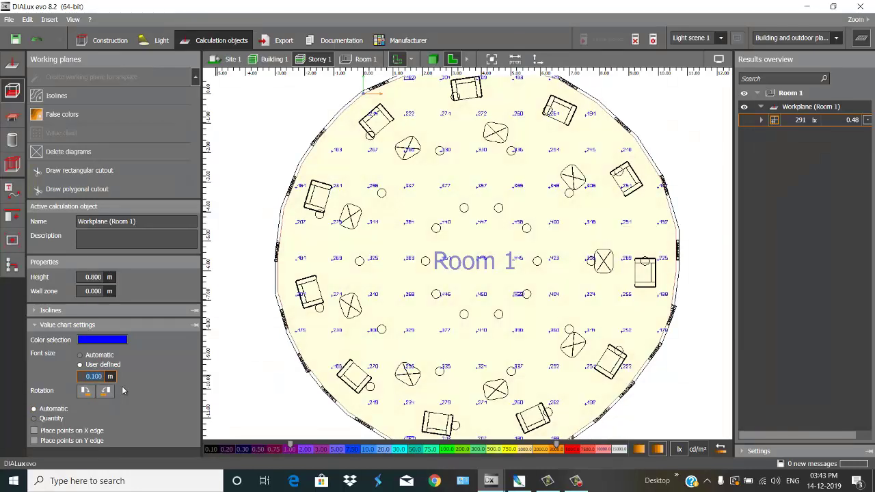
pyautogui.press('Return')
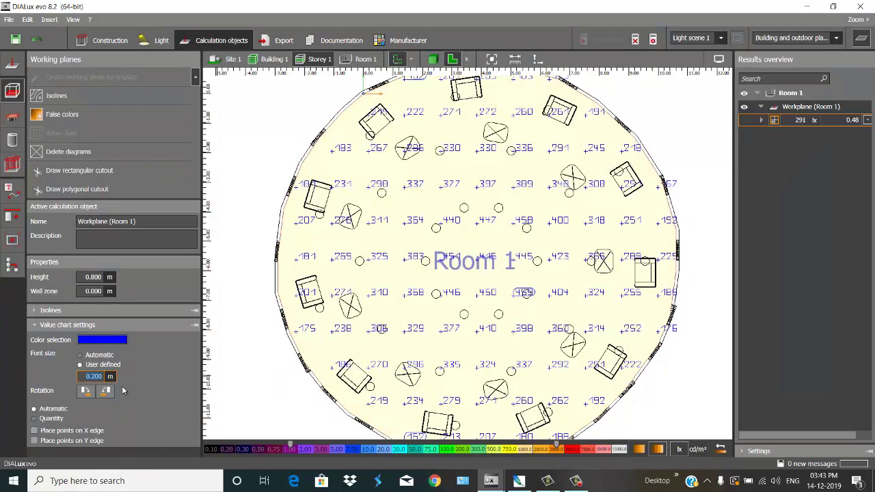
pyautogui.write('.15')
pyautogui.press('Return')
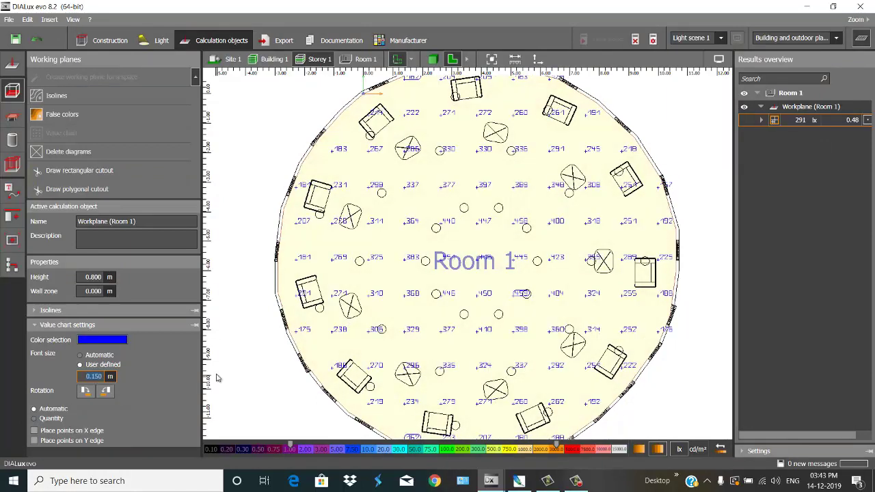
pyautogui.click(691, 135)
pyautogui.scroll(1, 536, 228)
pyautogui.scroll(-1, 536, 227)
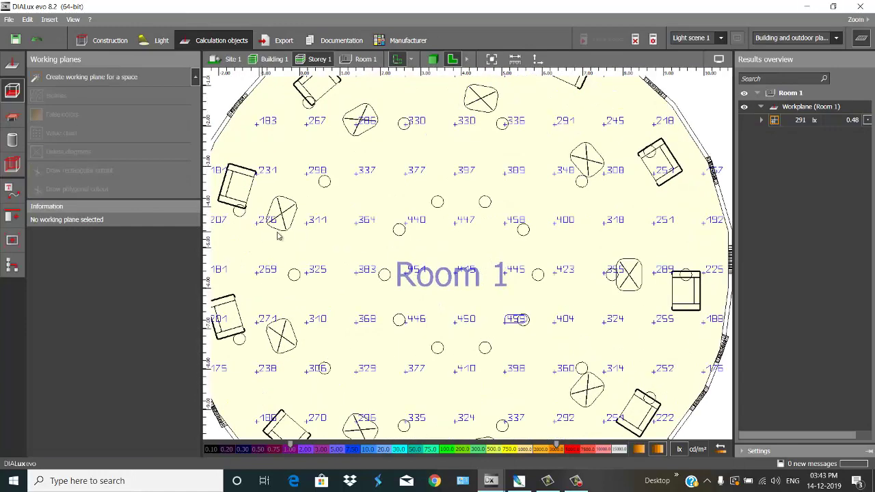
pyautogui.scroll(-1, 400, 230)
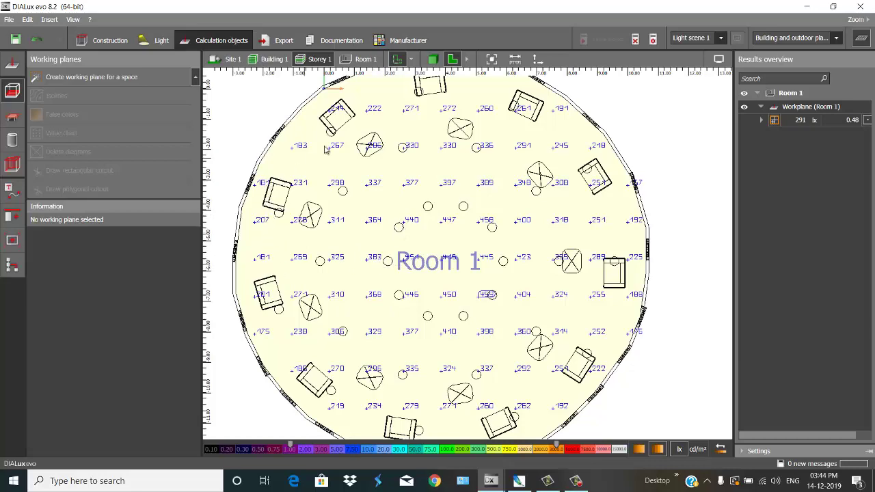
pyautogui.scroll(2, 506, 239)
pyautogui.scroll(-2, 440, 214)
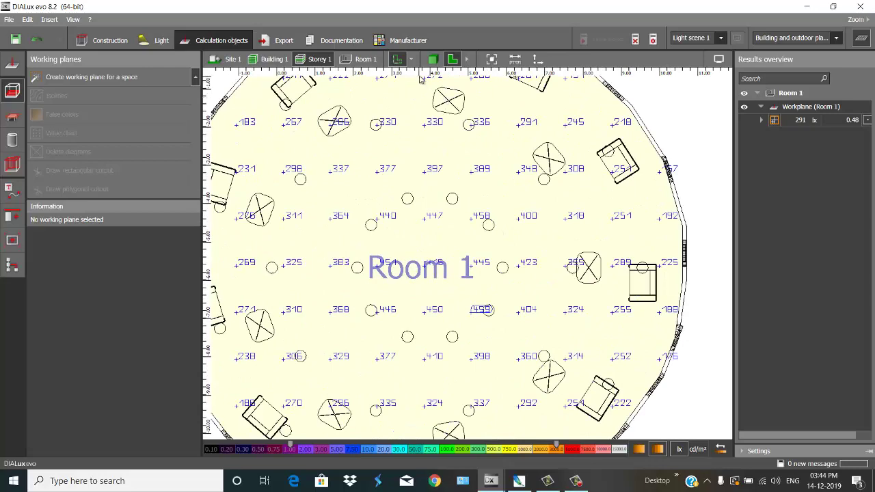
# Inspect the workplane values in the 3D view and the display options for white balance and brightness.
pyautogui.click(433, 59)
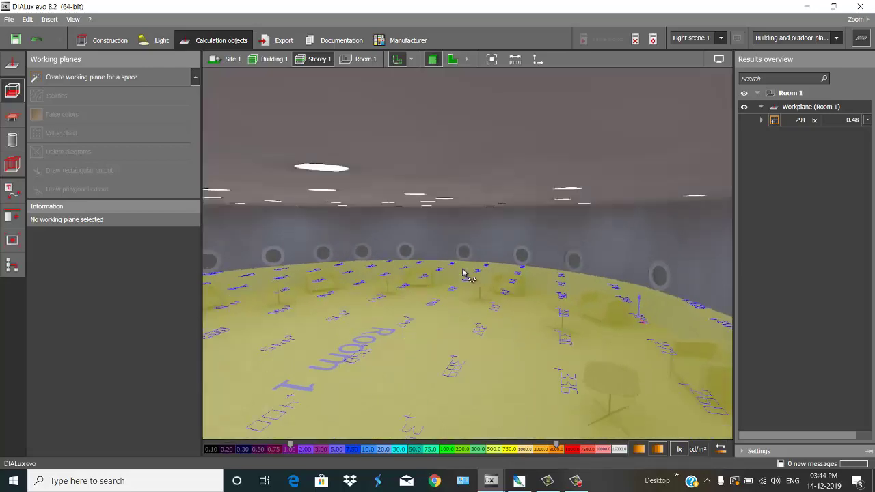
pyautogui.click(861, 38)
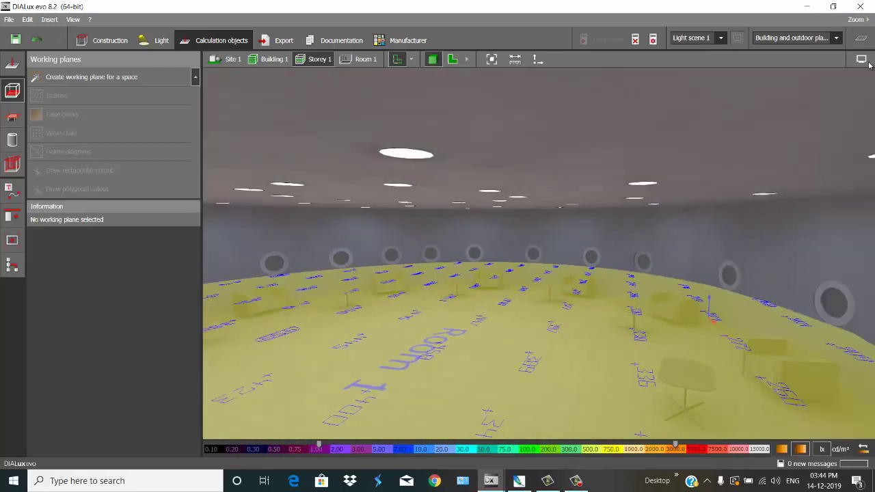
pyautogui.scroll(-2, 489, 296)
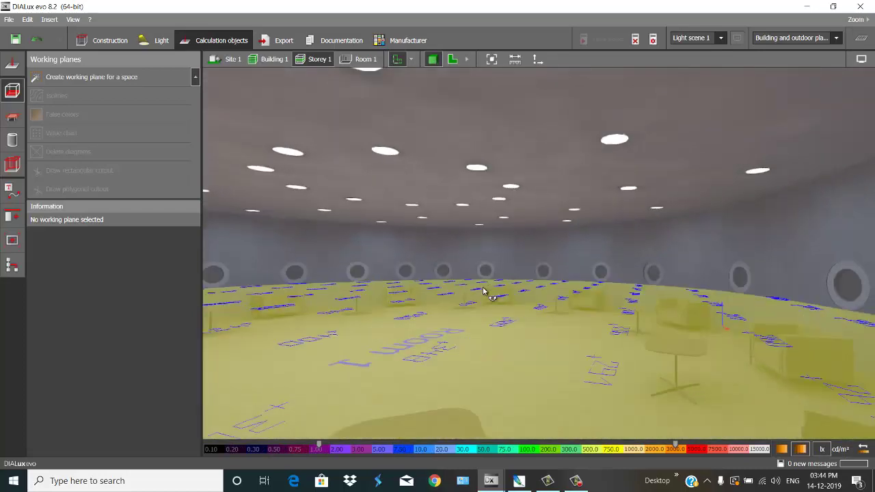
pyautogui.click(862, 58)
pyautogui.click(863, 39)
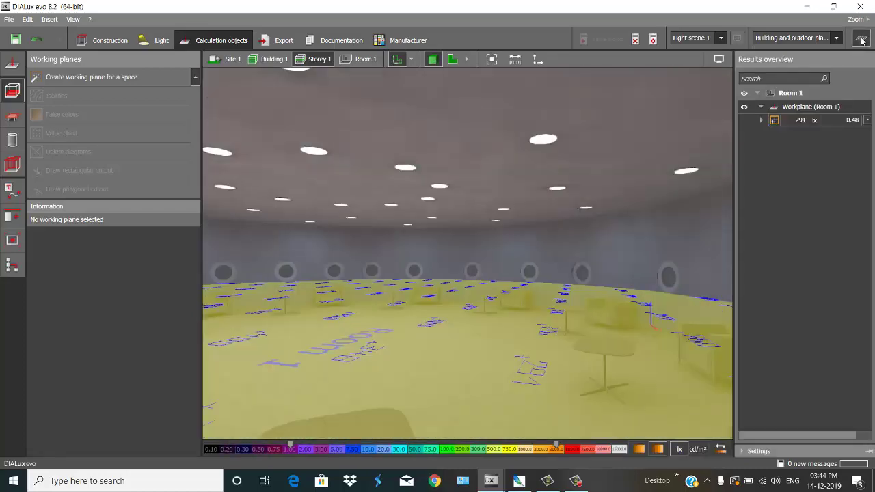
pyautogui.click(863, 39)
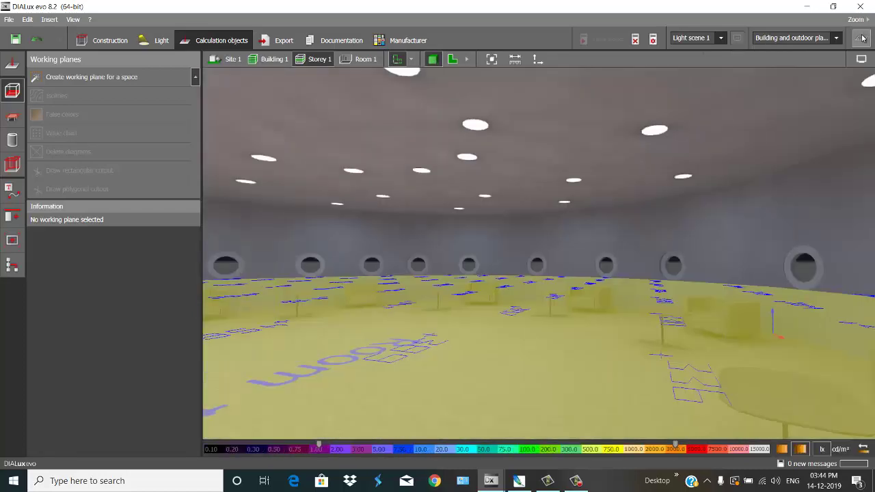
pyautogui.click(863, 59)
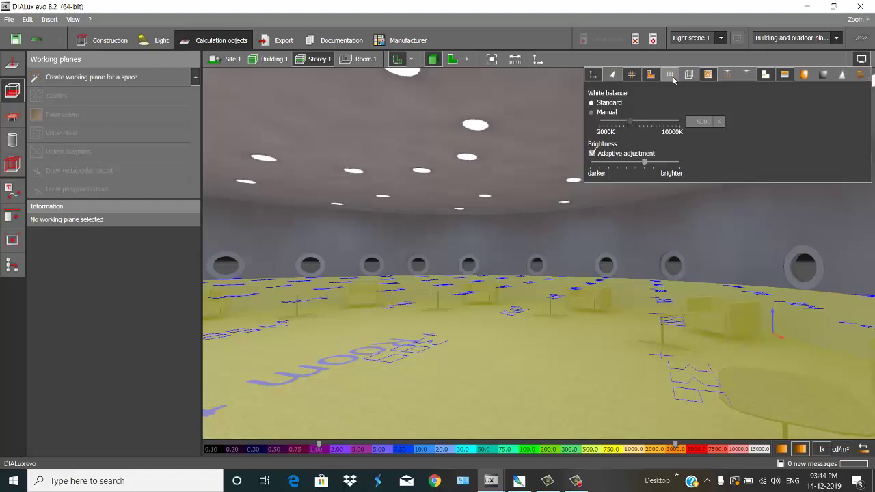
pyautogui.click(622, 191)
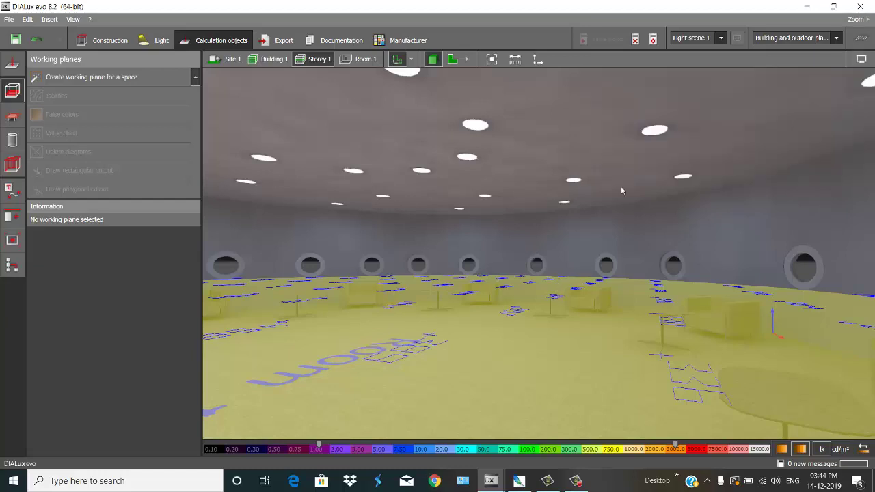
# Examine the lit, furnished room and its workplane overlay from several viewpoints in 3D.
pyautogui.click(862, 58)
pyautogui.click(524, 262)
pyautogui.scroll(10, 540, 272)
pyautogui.scroll(5, 544, 267)
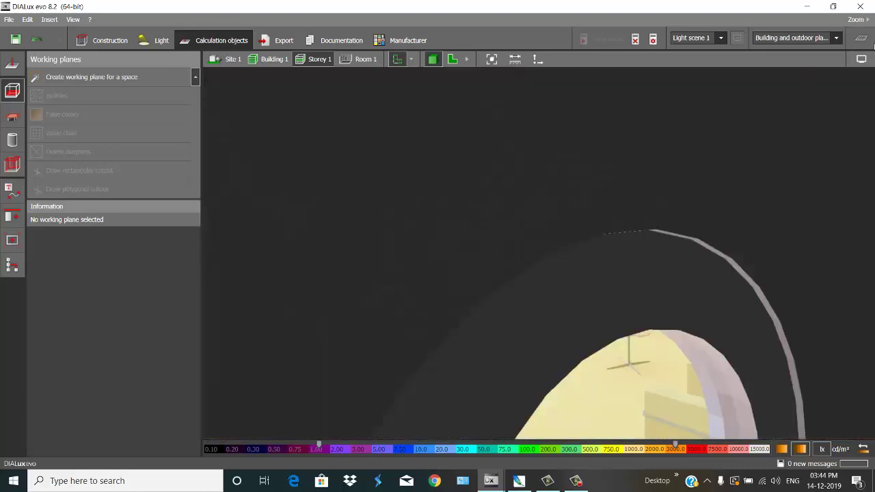
pyautogui.click(862, 38)
pyautogui.scroll(5, 553, 291)
pyautogui.scroll(2, 553, 291)
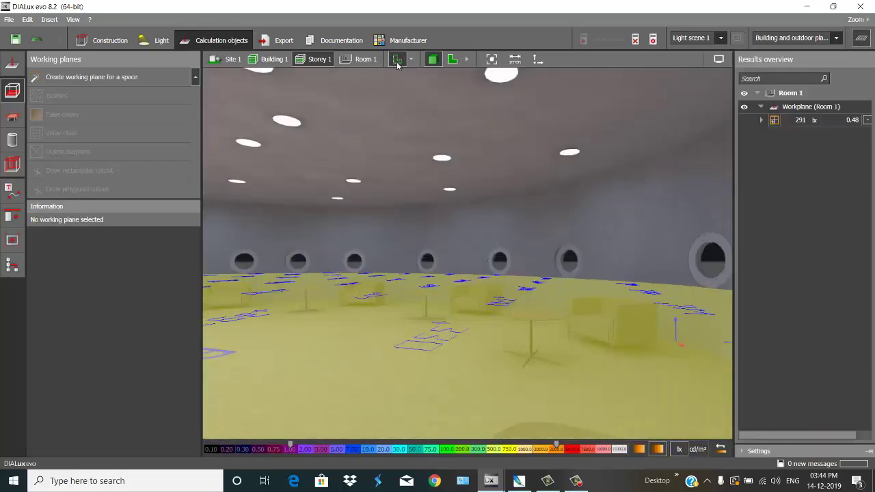
pyautogui.moveTo(488, 236); pyautogui.dragTo(545, 240)
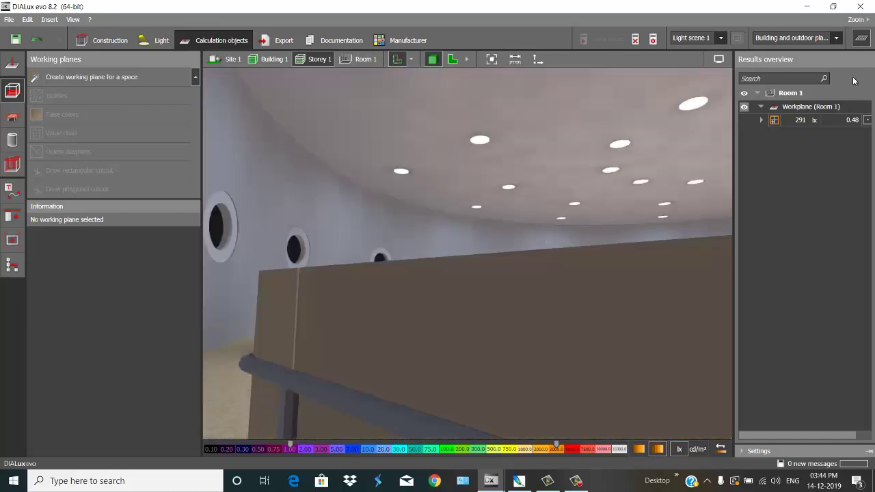
pyautogui.click(865, 58)
pyautogui.moveTo(623, 231); pyautogui.dragTo(586, 225)
pyautogui.click(615, 263)
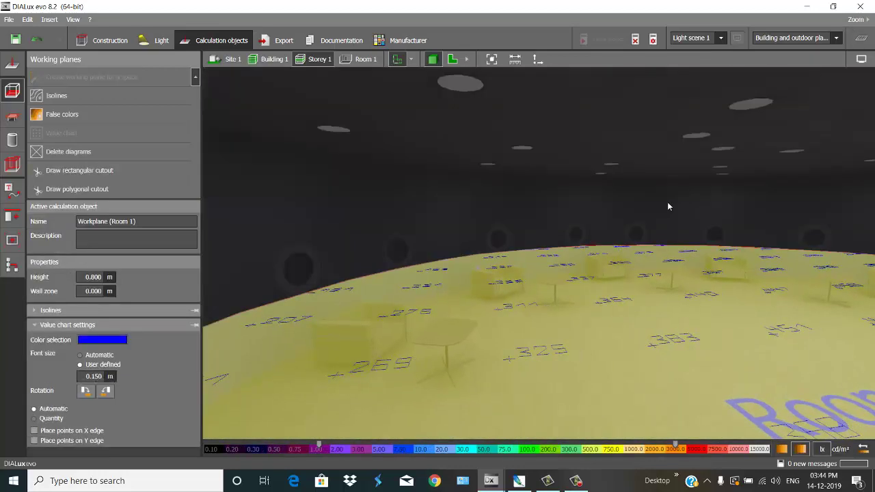
pyautogui.click(668, 204)
pyautogui.moveTo(689, 217); pyautogui.dragTo(672, 245)
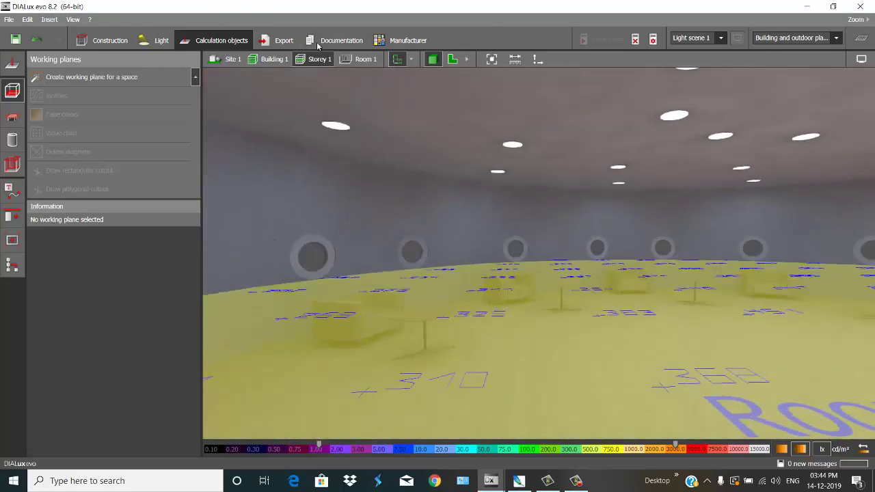
# Render the current room view with the Raytracer.
pyautogui.click(277, 45)
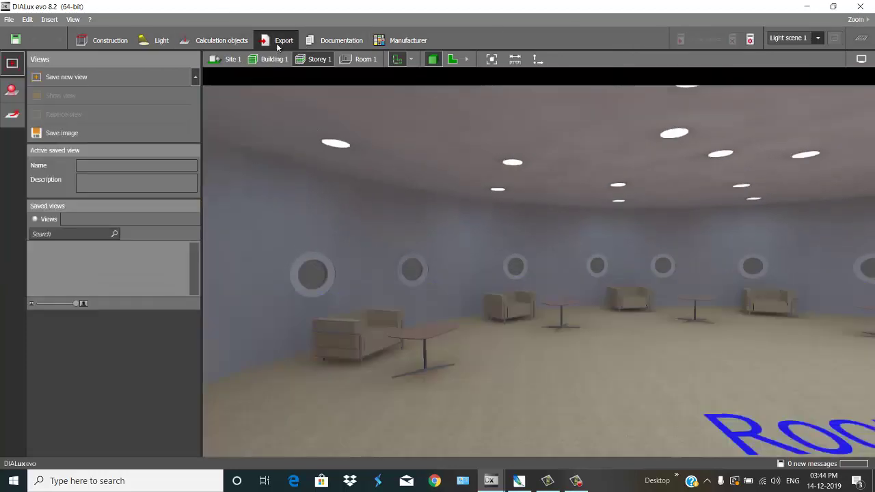
pyautogui.click(11, 118)
pyautogui.click(12, 93)
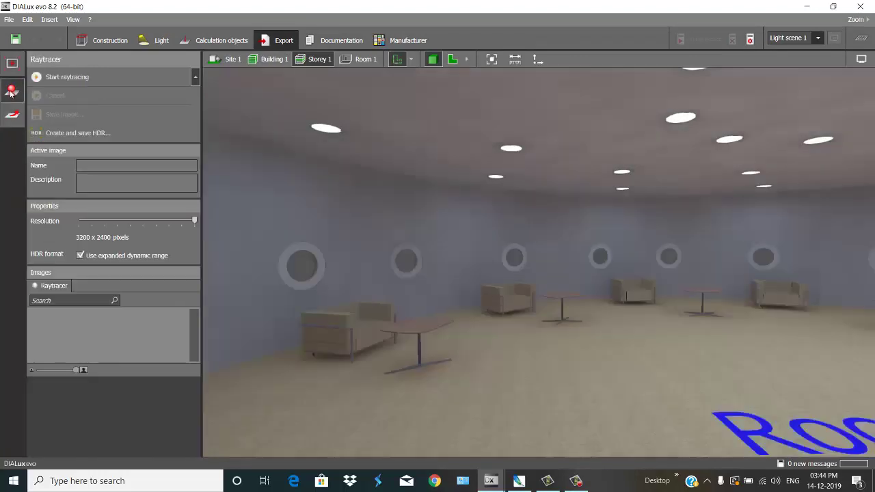
pyautogui.click(92, 79)
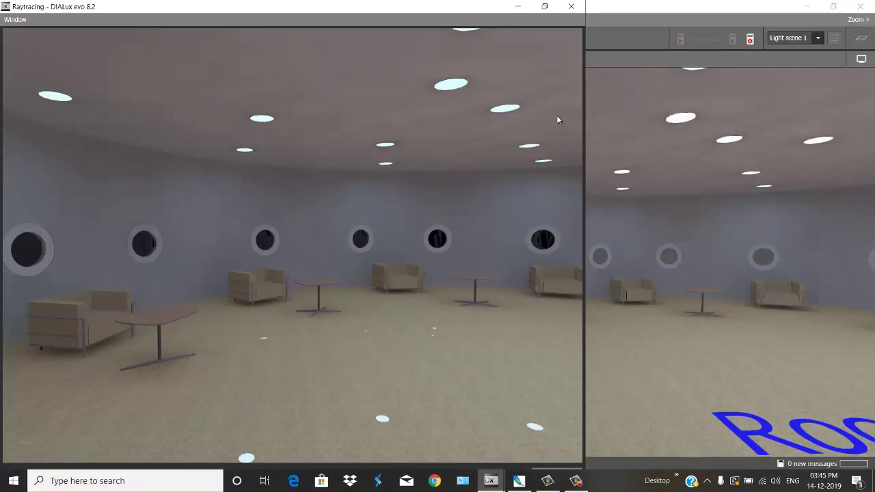
# Save the raytraced image to the Desktop as the JPEG file Storey 1.jpg.
pyautogui.moveTo(457, 8); pyautogui.dragTo(654, 37)
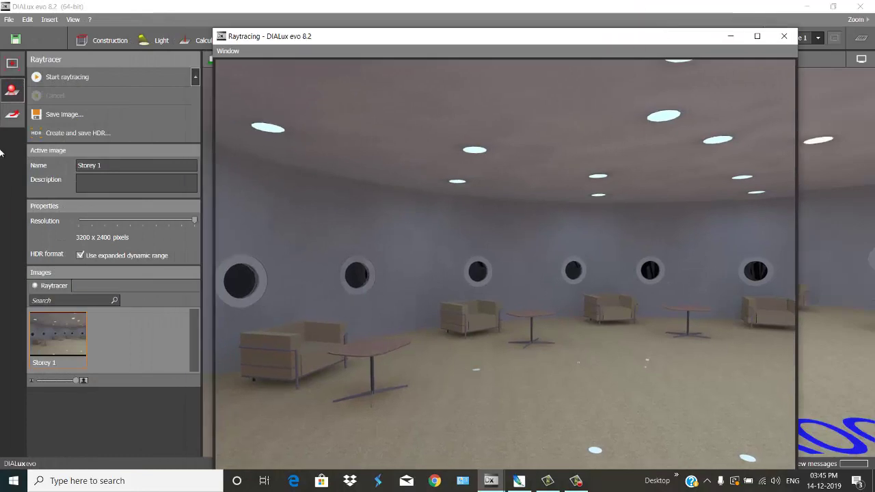
pyautogui.click(89, 115)
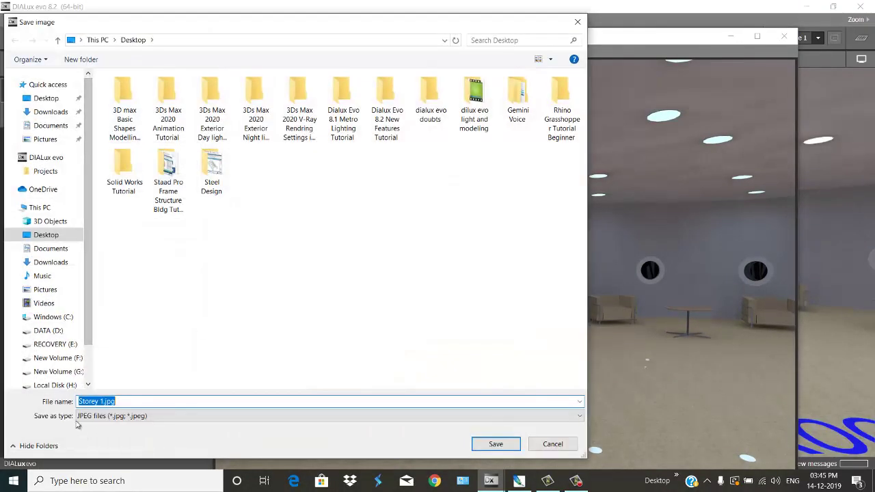
pyautogui.click(45, 98)
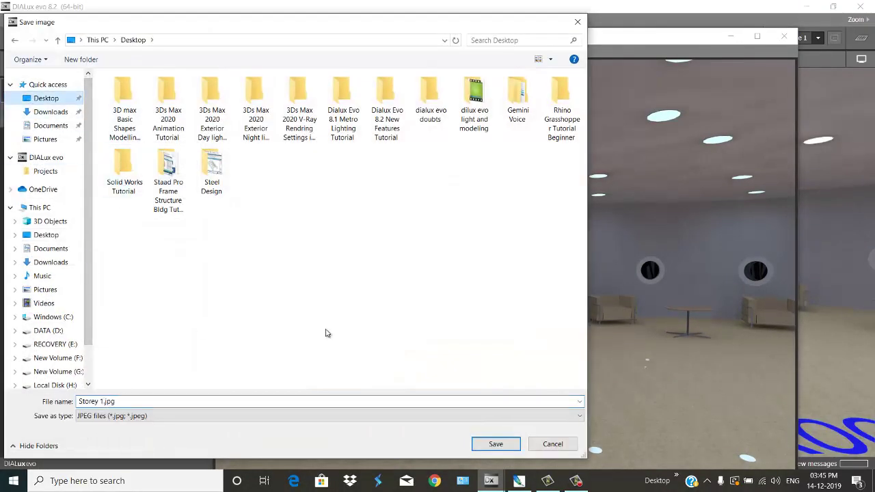
pyautogui.click(496, 443)
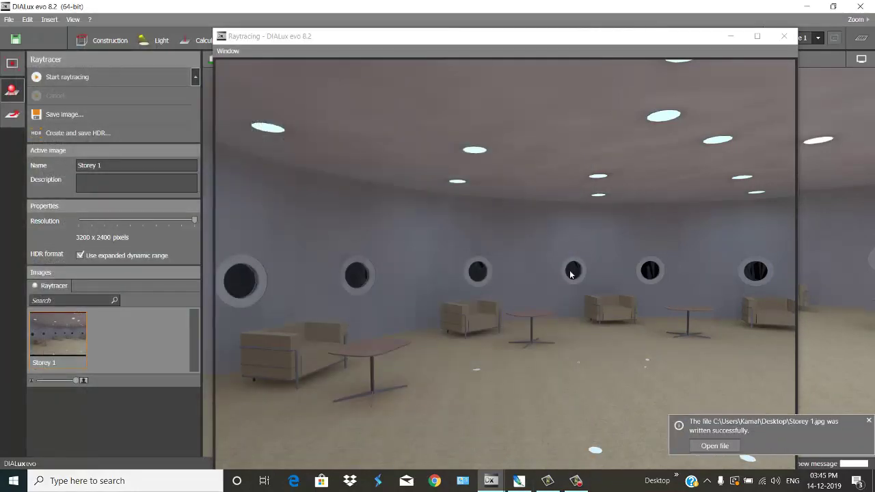
pyautogui.click(868, 421)
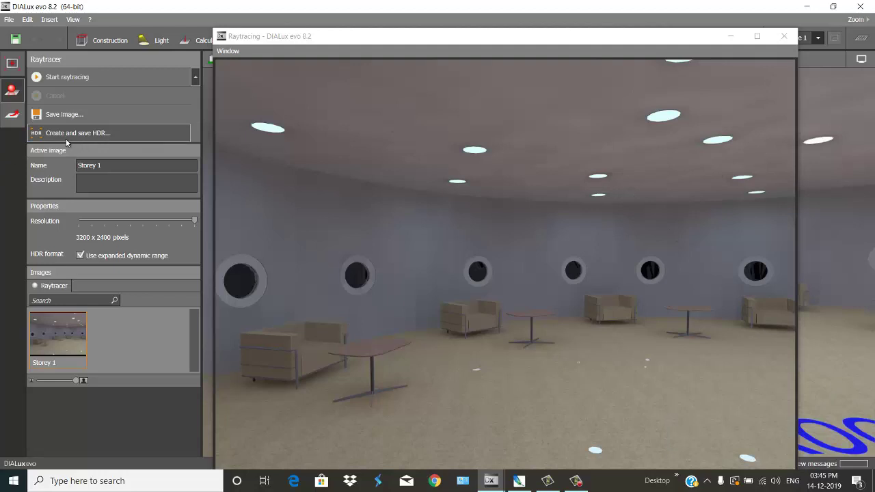
# Create an HDR file of the raytraced image, save it to the Desktop as EvoHDR.exr and decline saving the project.
pyautogui.click(91, 135)
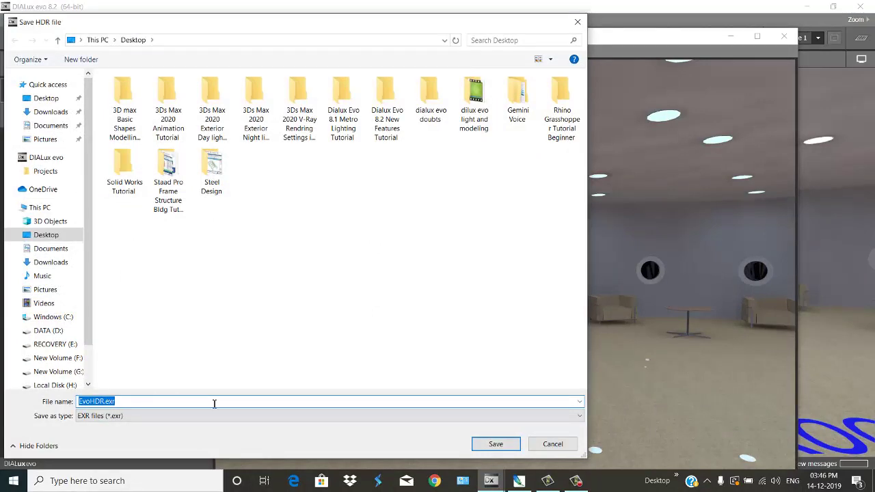
pyautogui.click(49, 235)
pyautogui.click(493, 444)
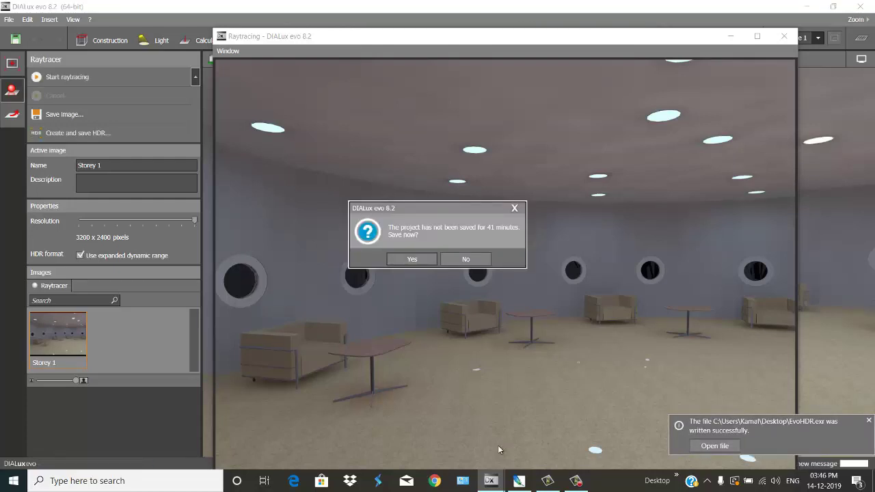
pyautogui.click(466, 259)
# Minimise the DIALux windows and open EvoHDR.exr from the desktop in Adobe Photoshop.
pyautogui.click(730, 36)
pyautogui.click(808, 7)
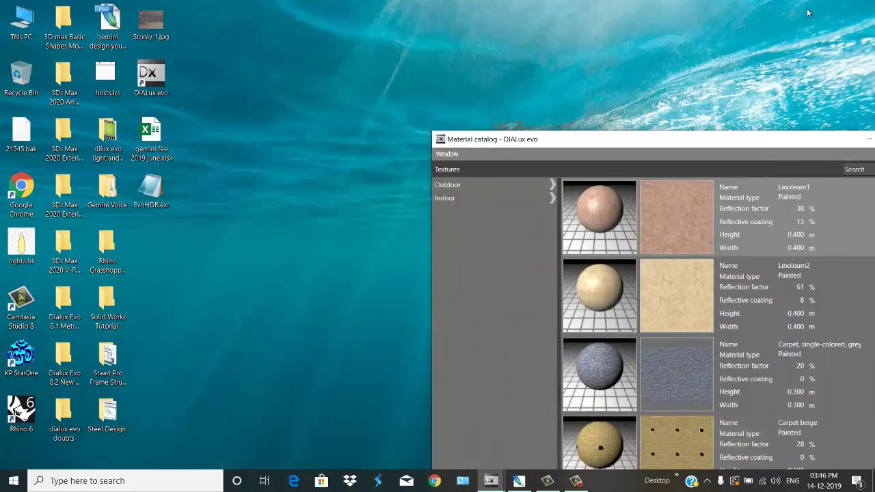
pyautogui.click(170, 185)
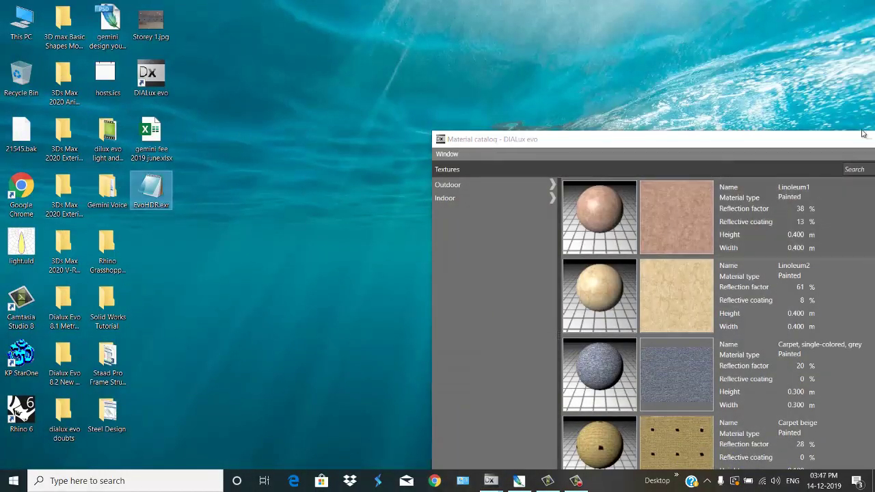
pyautogui.click(865, 140)
pyautogui.rightClick(162, 196)
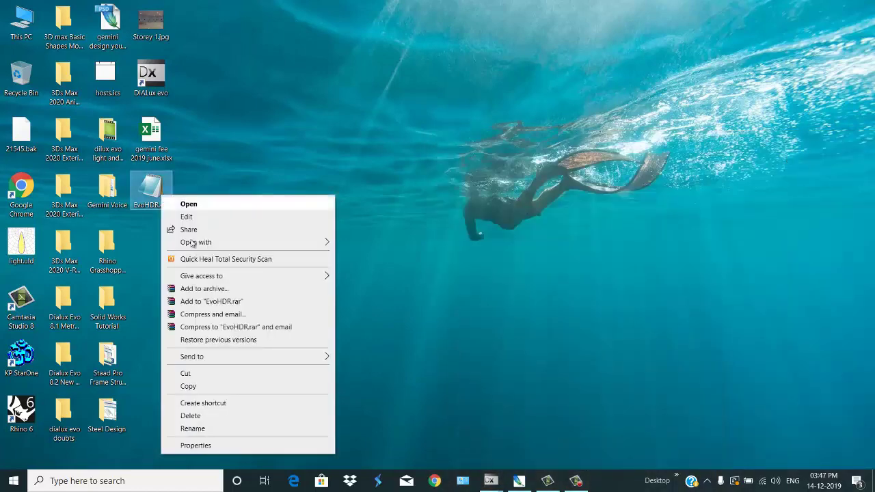
pyautogui.moveTo(294, 242)
pyautogui.click(387, 245)
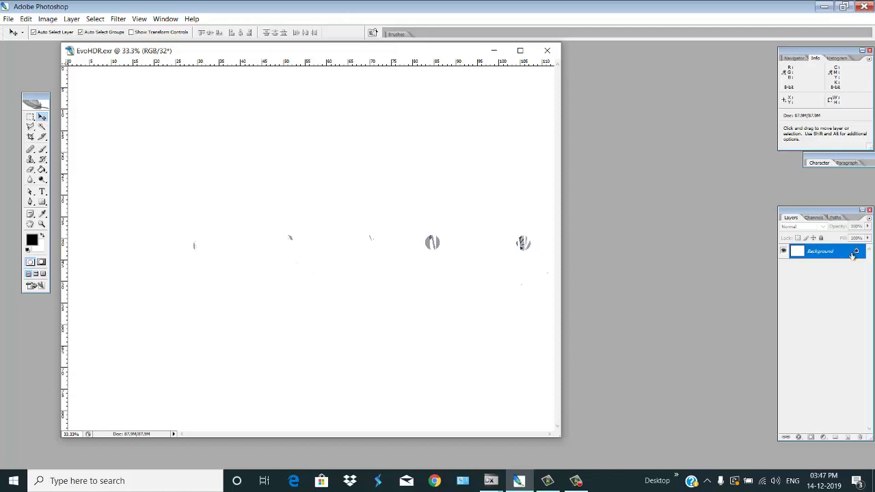
# Start converting the image to 16 bits per channel using Exposure and Gamma, with the exposure lowered to -7.43.
pyautogui.click(47, 18)
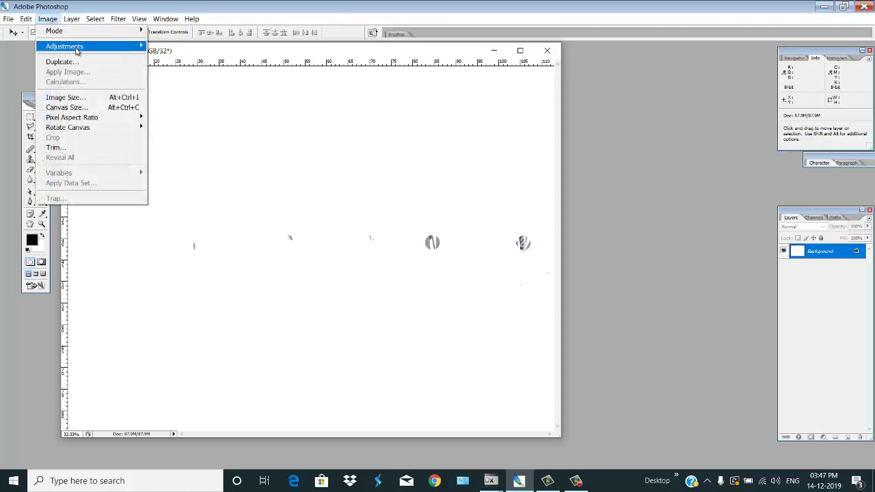
pyautogui.moveTo(77, 51)
pyautogui.moveTo(103, 31)
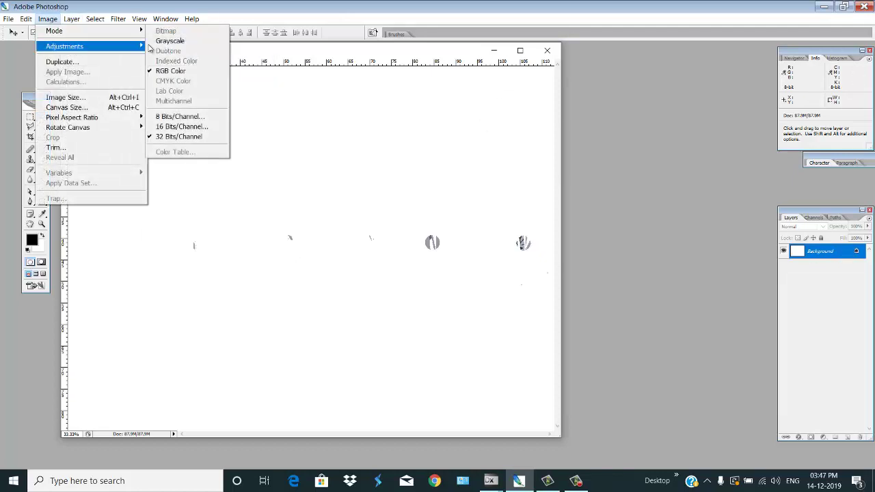
pyautogui.click(186, 127)
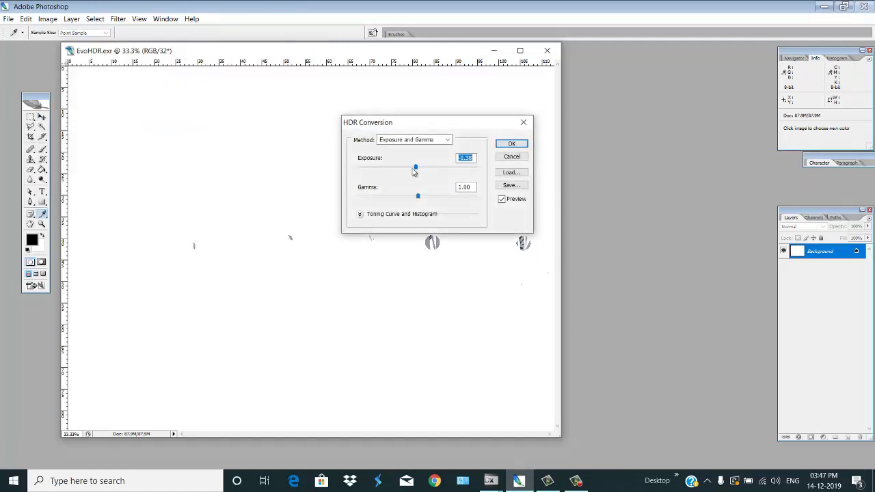
pyautogui.moveTo(385, 168); pyautogui.dragTo(383, 197)
pyautogui.moveTo(415, 170); pyautogui.dragTo(397, 170)
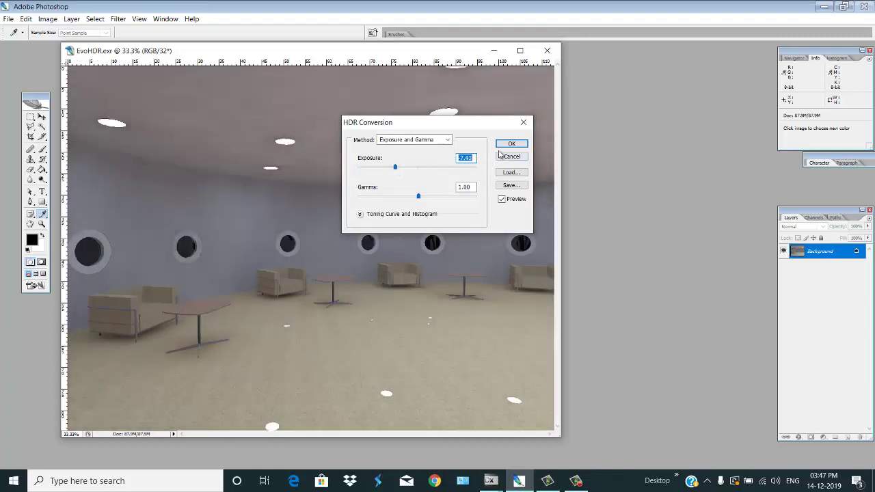
# Save the HDR conversion settings to the Desktop as the 32-bit toning options file Untitled.hdt.
pyautogui.click(511, 185)
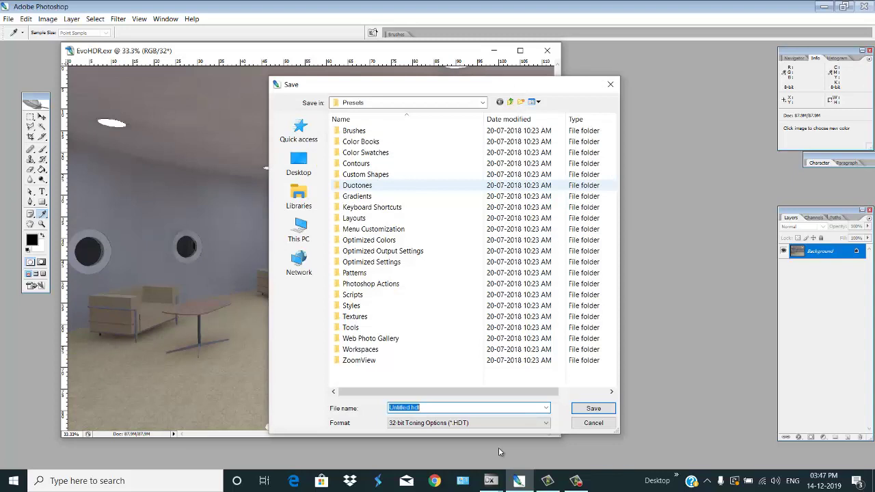
pyautogui.click(292, 173)
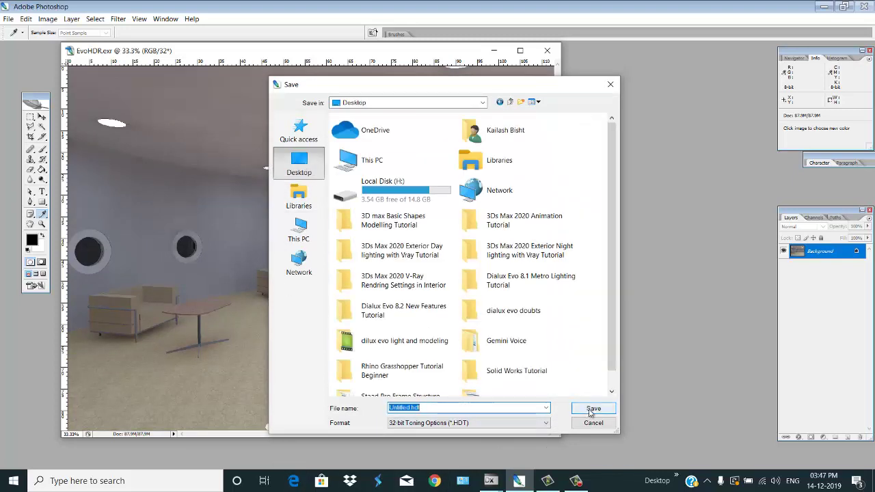
pyautogui.click(515, 424)
pyautogui.click(465, 474)
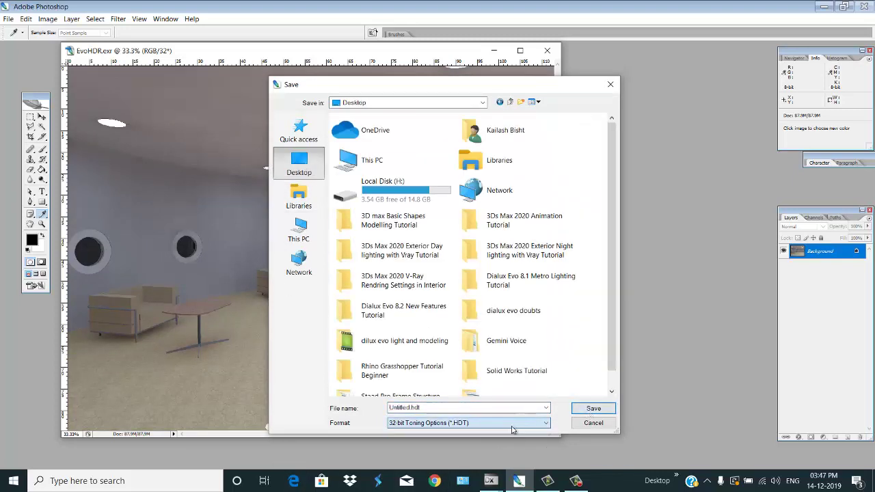
pyautogui.click(593, 408)
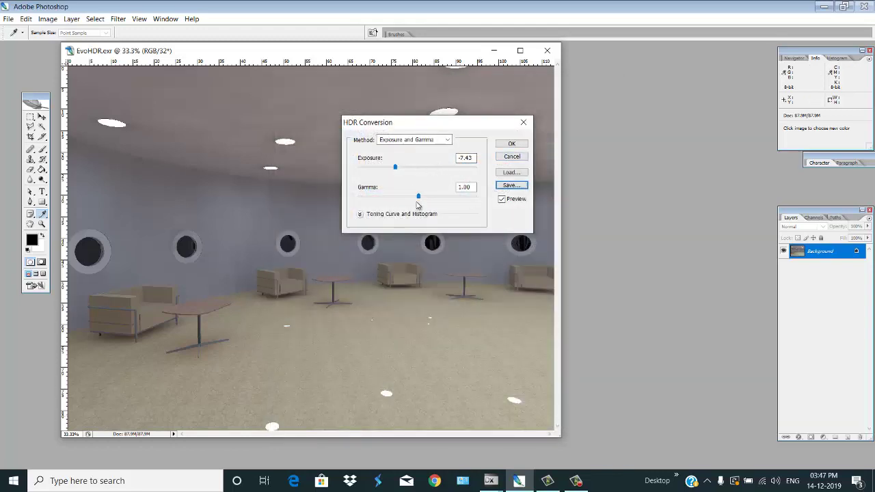
# Accept the HDR conversion, close the image and minimise Photoshop to return to the desktop.
pyautogui.moveTo(396, 202); pyautogui.dragTo(419, 200)
pyautogui.click(512, 143)
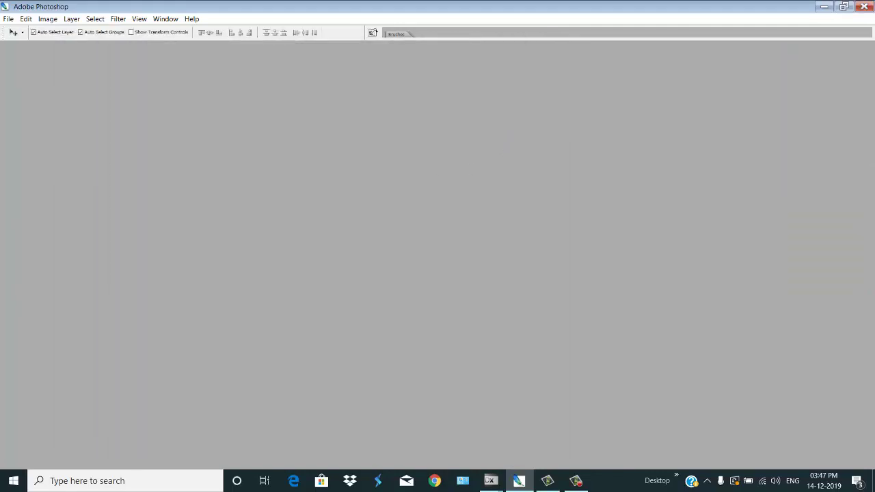
pyautogui.click(825, 8)
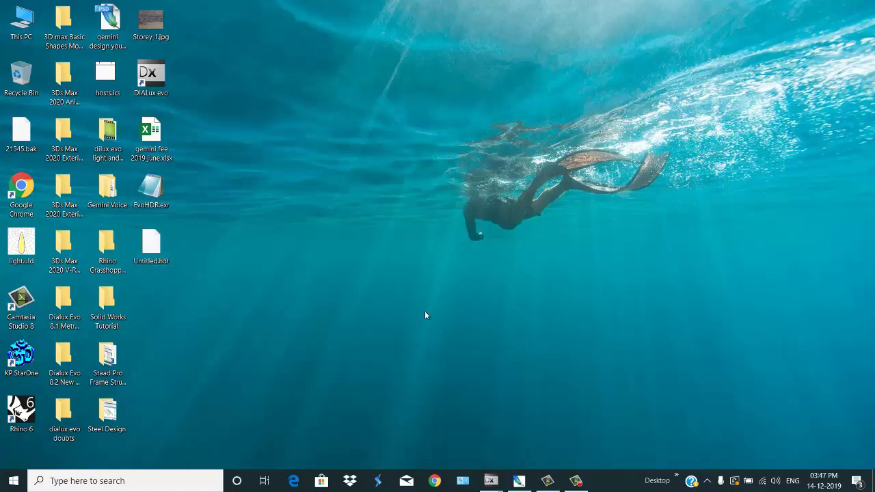
pyautogui.click(575, 481)
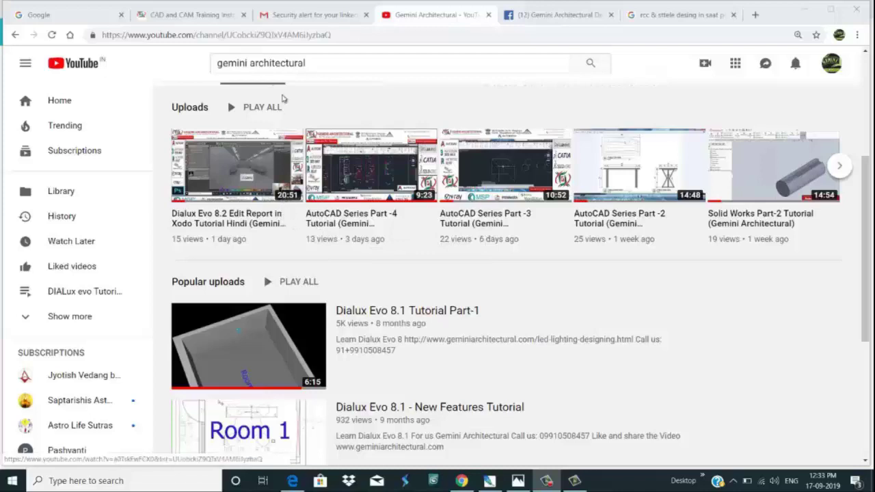
# Browse the uploaded videos on the Gemini Architectural YouTube channel in the browser.
pyautogui.tripleClick(319, 64)
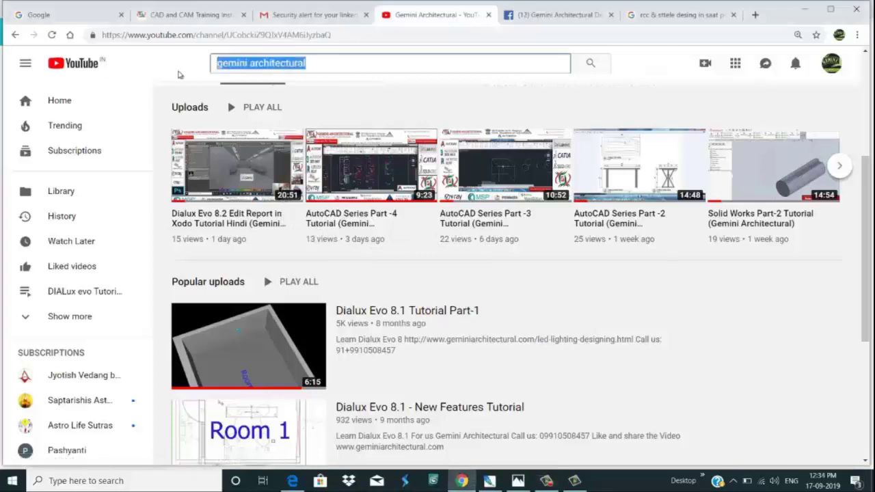
pyautogui.write('g')
pyautogui.hotkey('ctrl', 'z')
pyautogui.scroll(2, 294, 240)
pyautogui.scroll(-1, 301, 232)
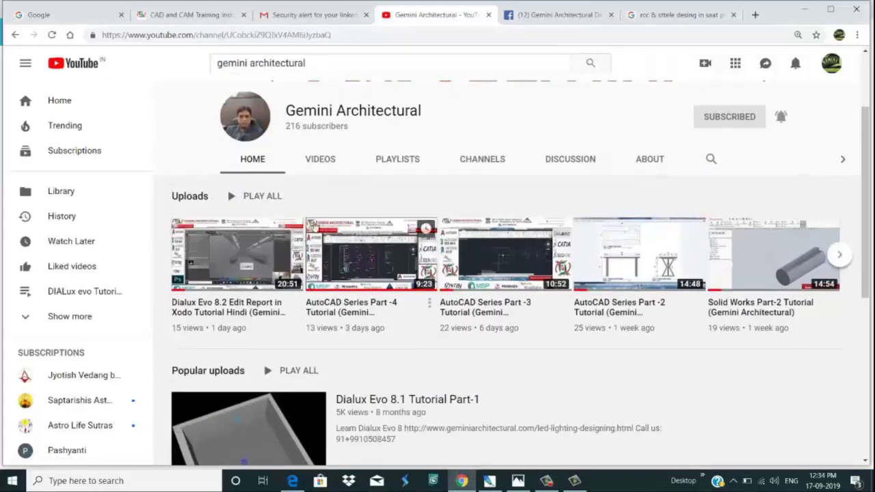
pyautogui.click(323, 160)
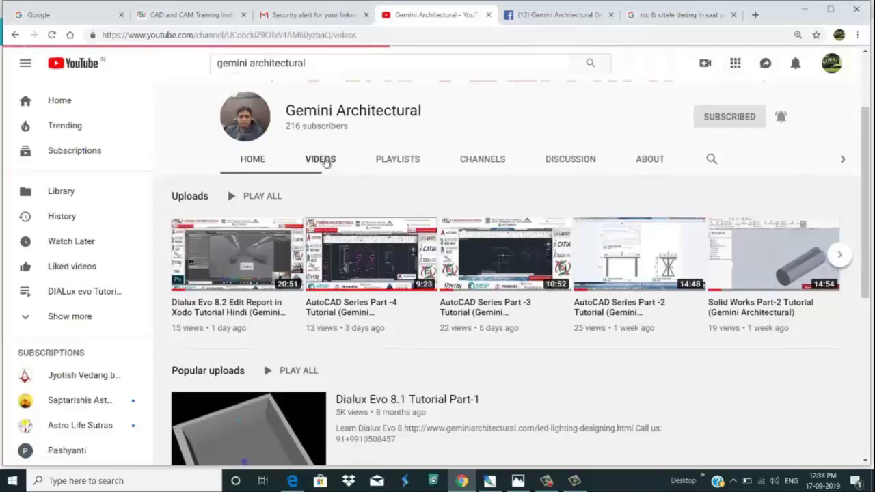
pyautogui.scroll(-3, 348, 198)
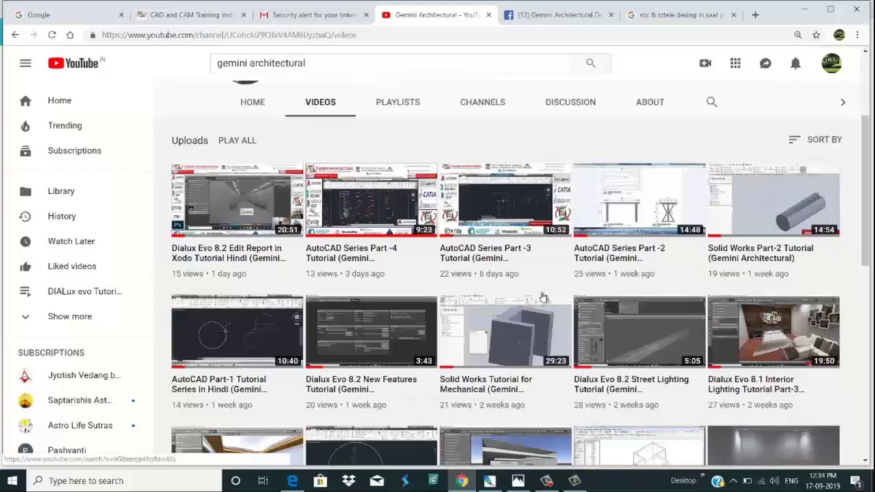
pyautogui.scroll(-3, 540, 295)
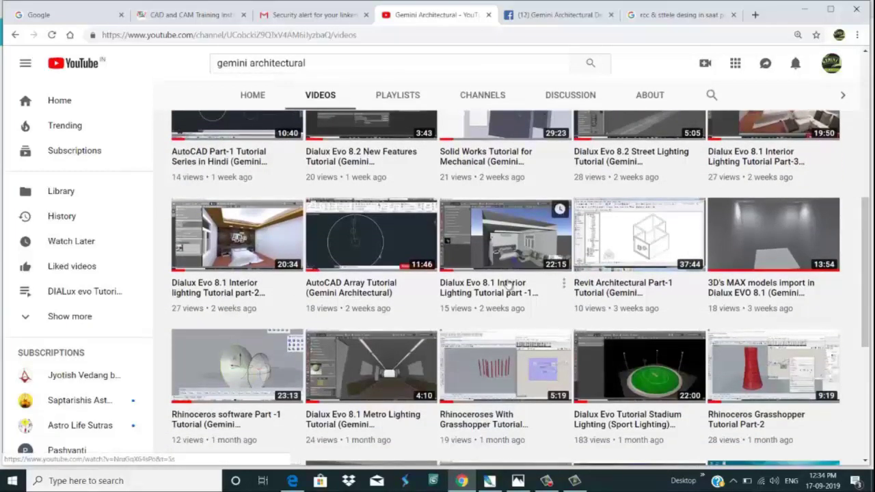
pyautogui.scroll(-2, 509, 286)
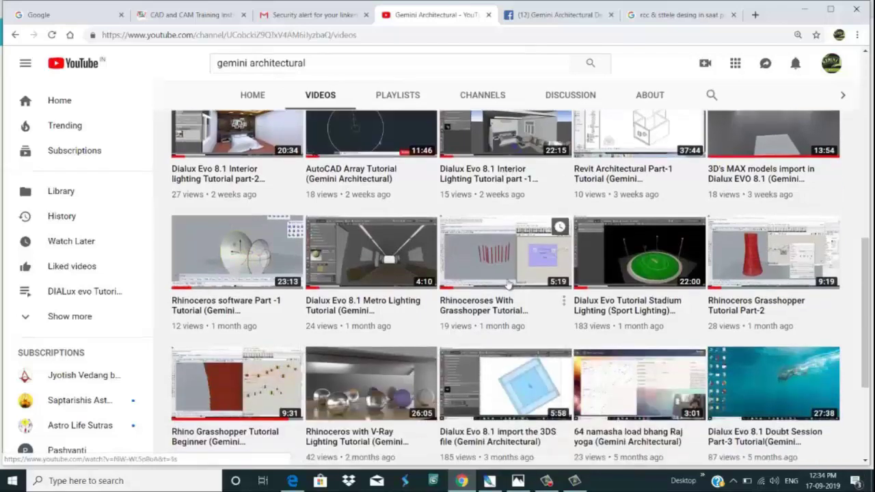
pyautogui.scroll(-1, 509, 286)
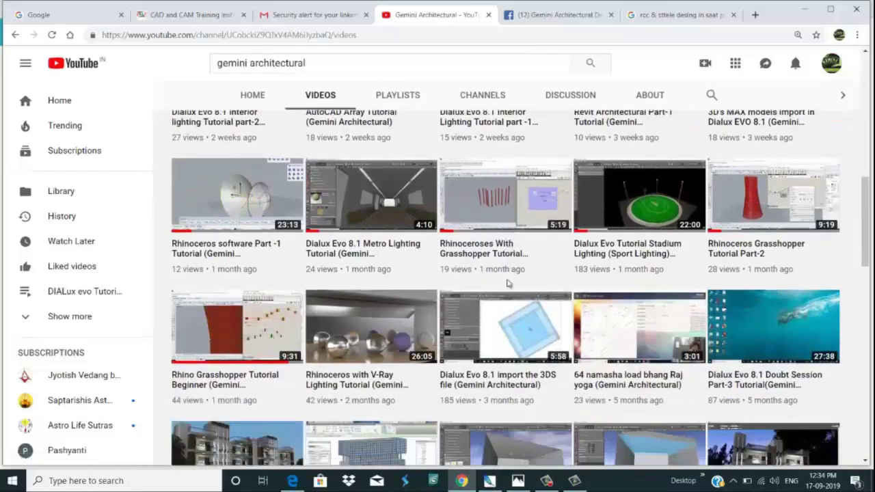
pyautogui.scroll(2, 508, 282)
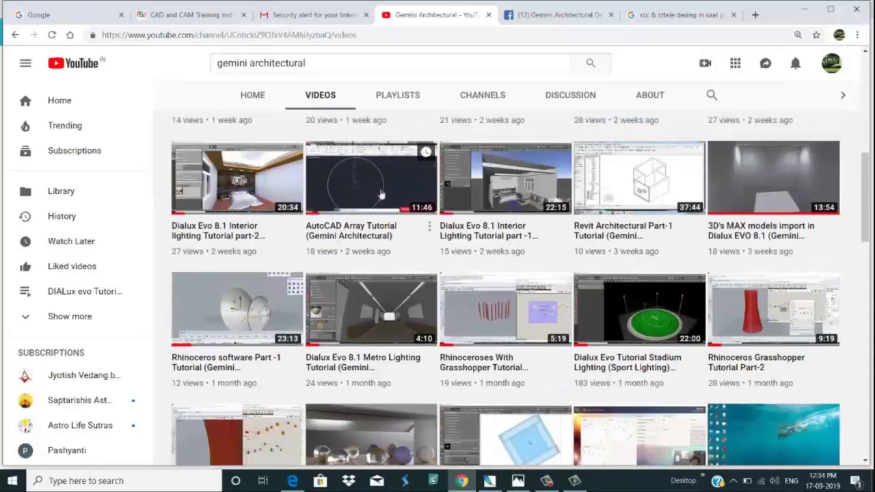
pyautogui.scroll(4, 413, 235)
pyautogui.scroll(3, 413, 234)
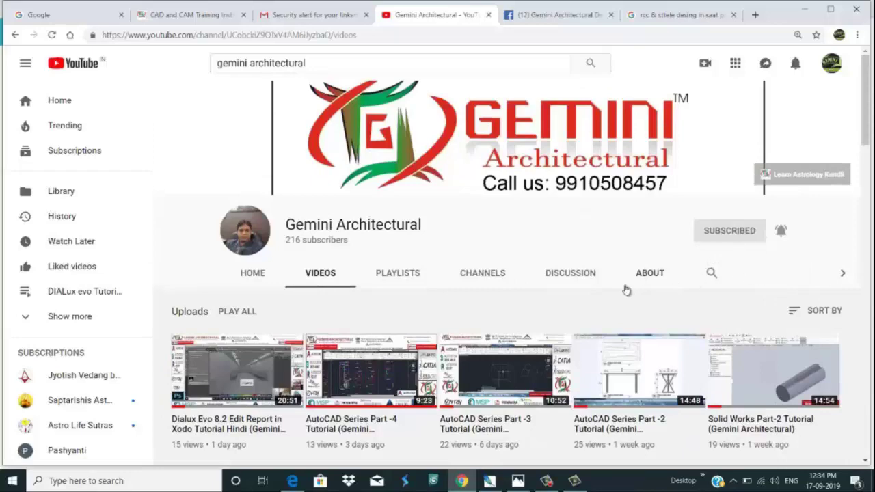
# Switch to the Gemini Architectural website and examine the software offered under its Architectural Courses.
pyautogui.click(168, 15)
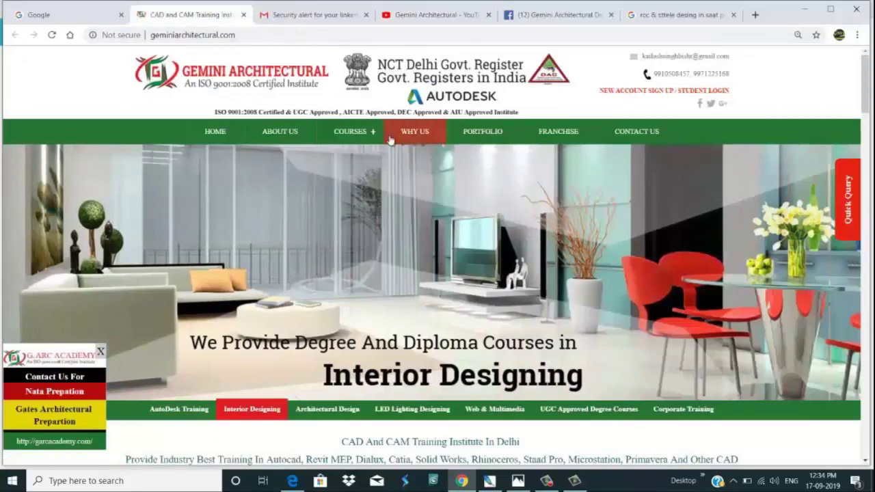
pyautogui.moveTo(375, 139)
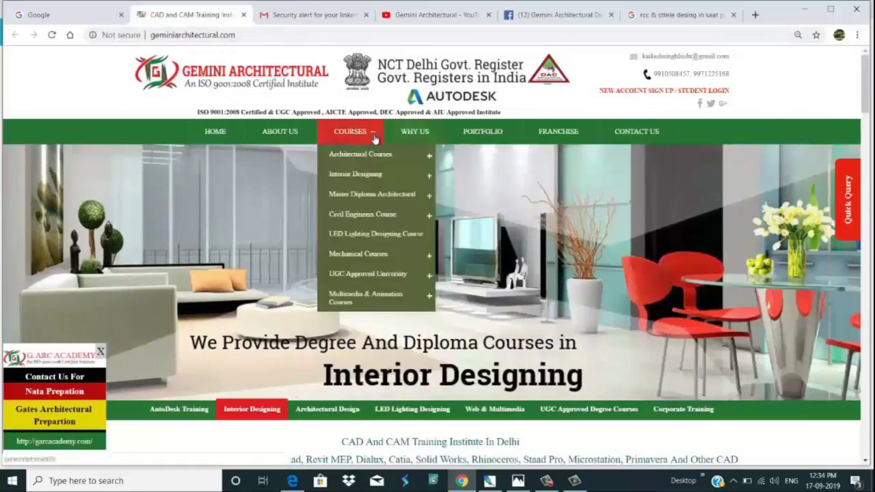
pyautogui.moveTo(375, 156)
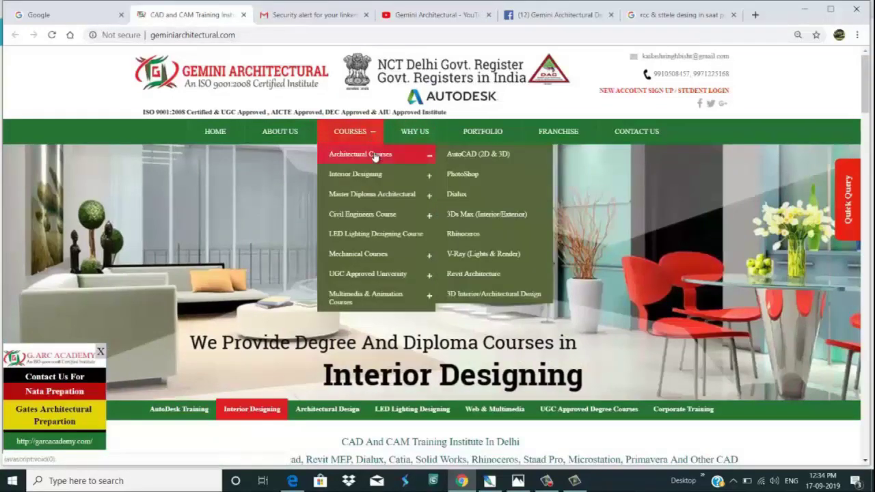